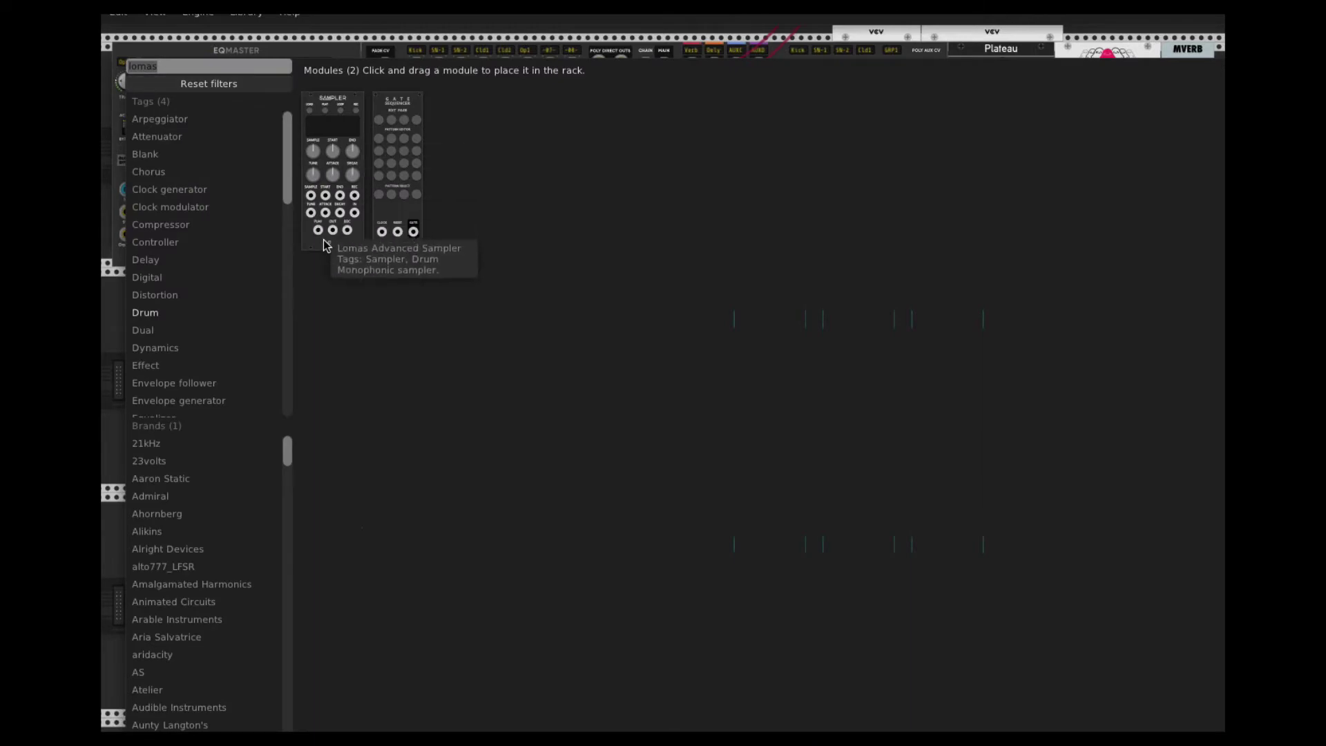
- Add a Lomas Advanced Sampler beside the Snare 2 sampler and select the DrumSamples folder inside Samples as its sample folder
click(342, 241)
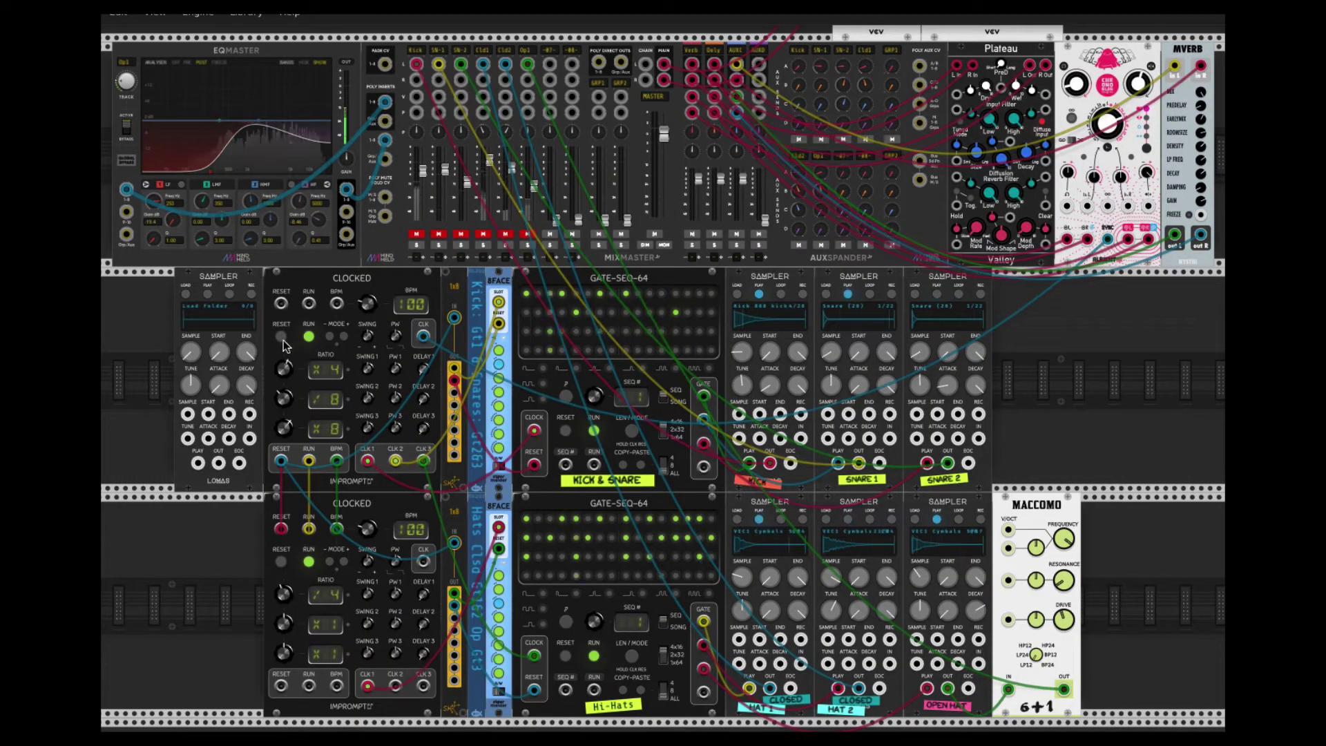
drag(243, 287, 1065, 358)
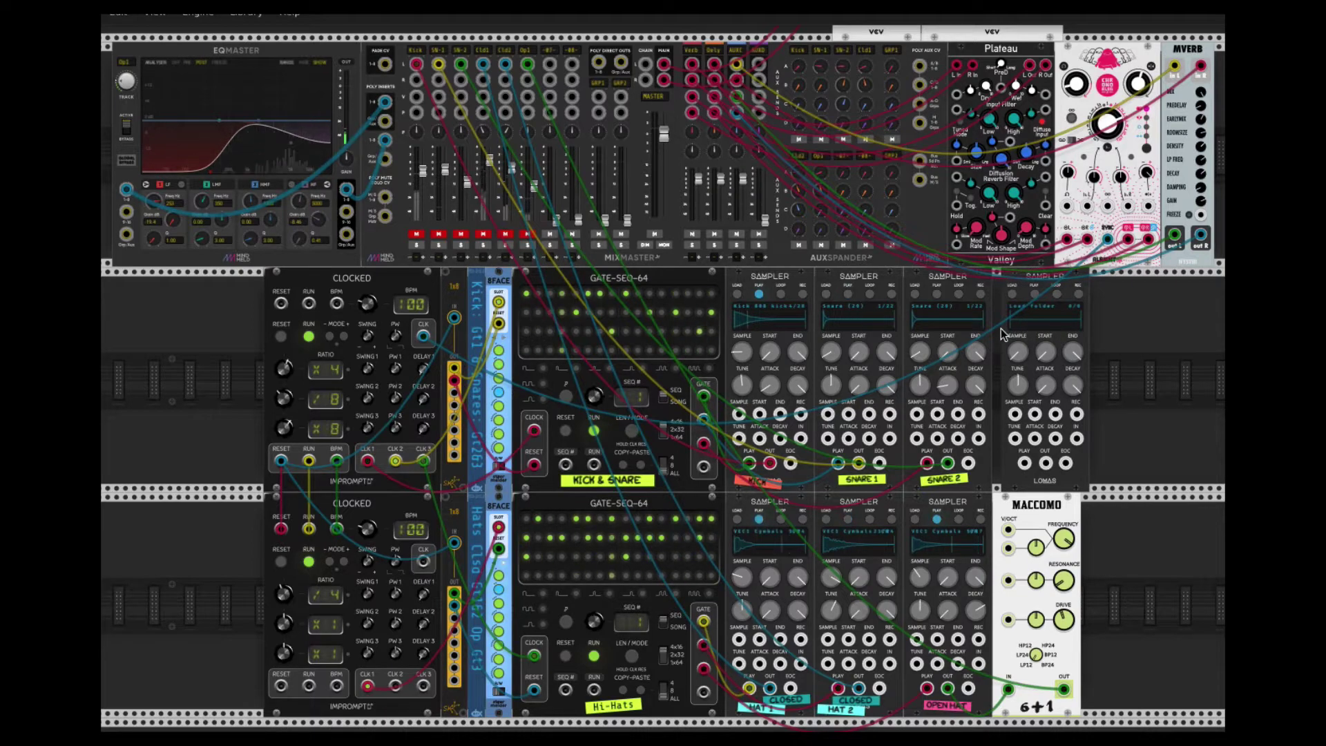
click(1013, 294)
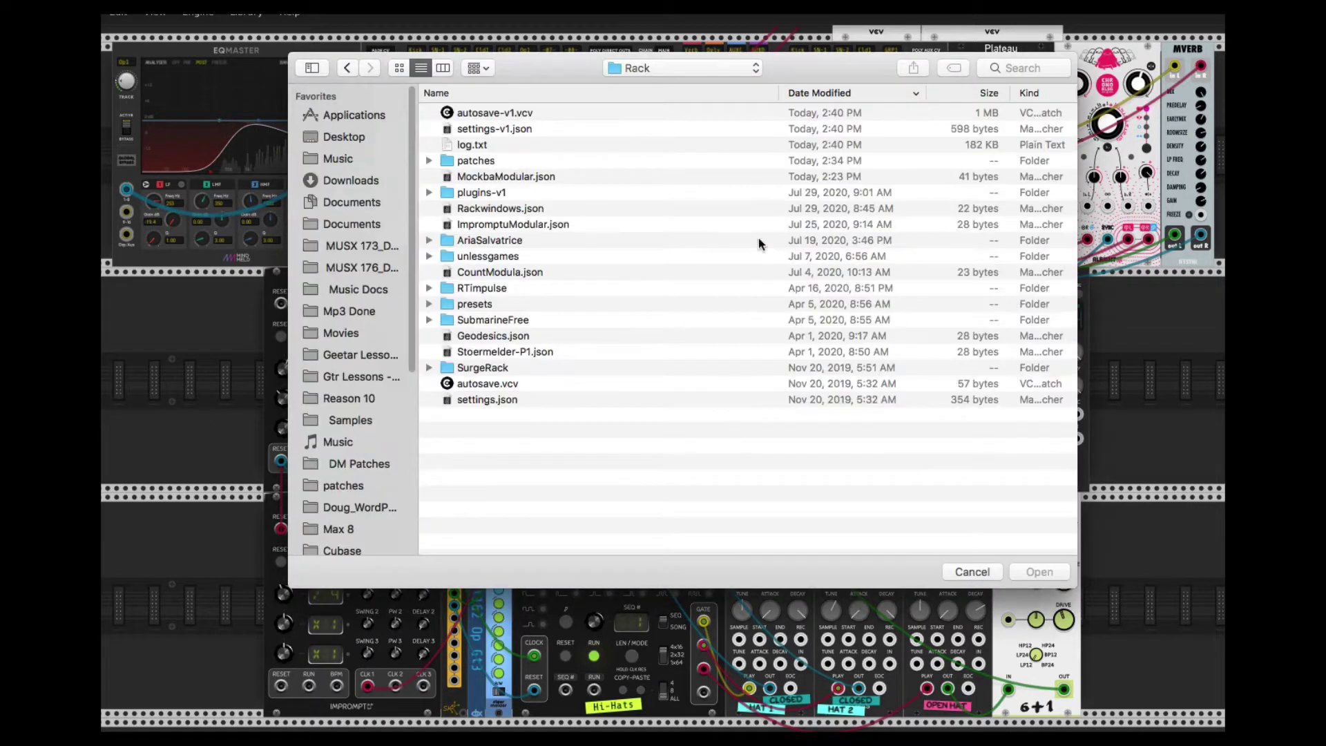
click(361, 419)
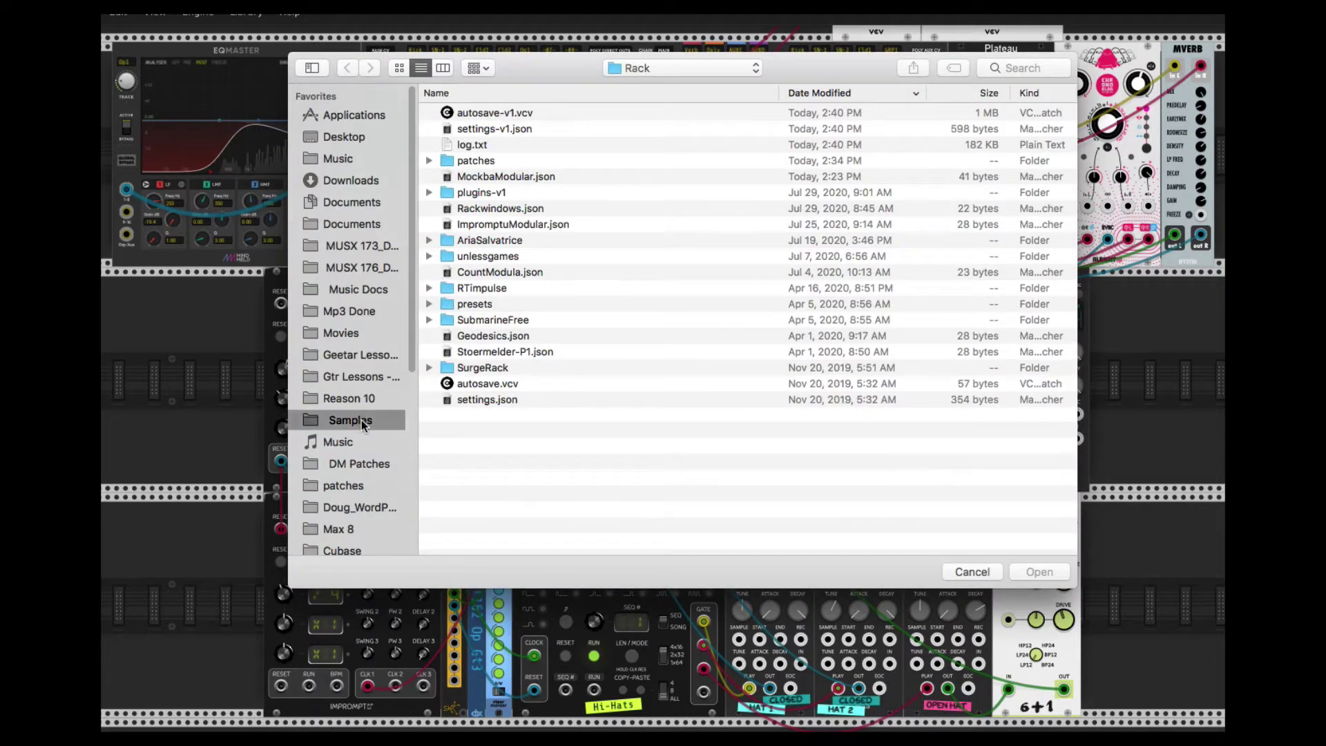
click(475, 147)
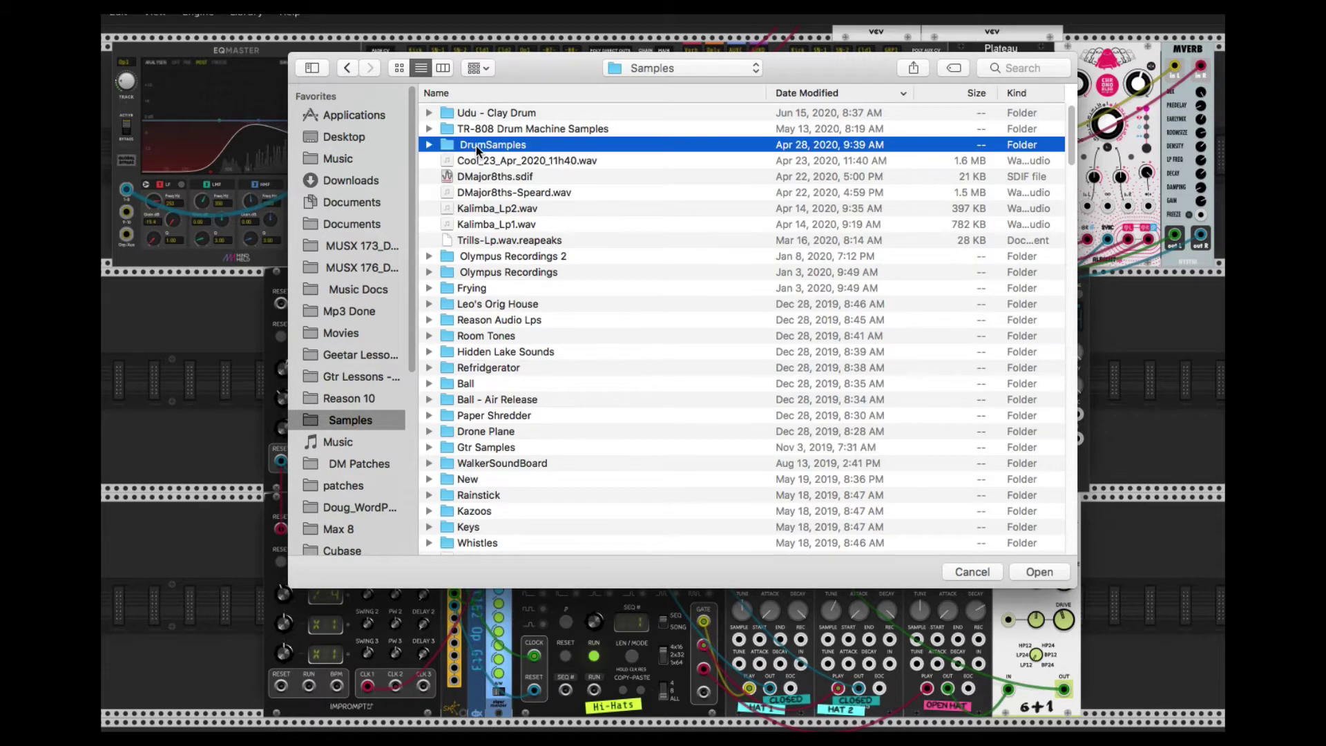
key(Return)
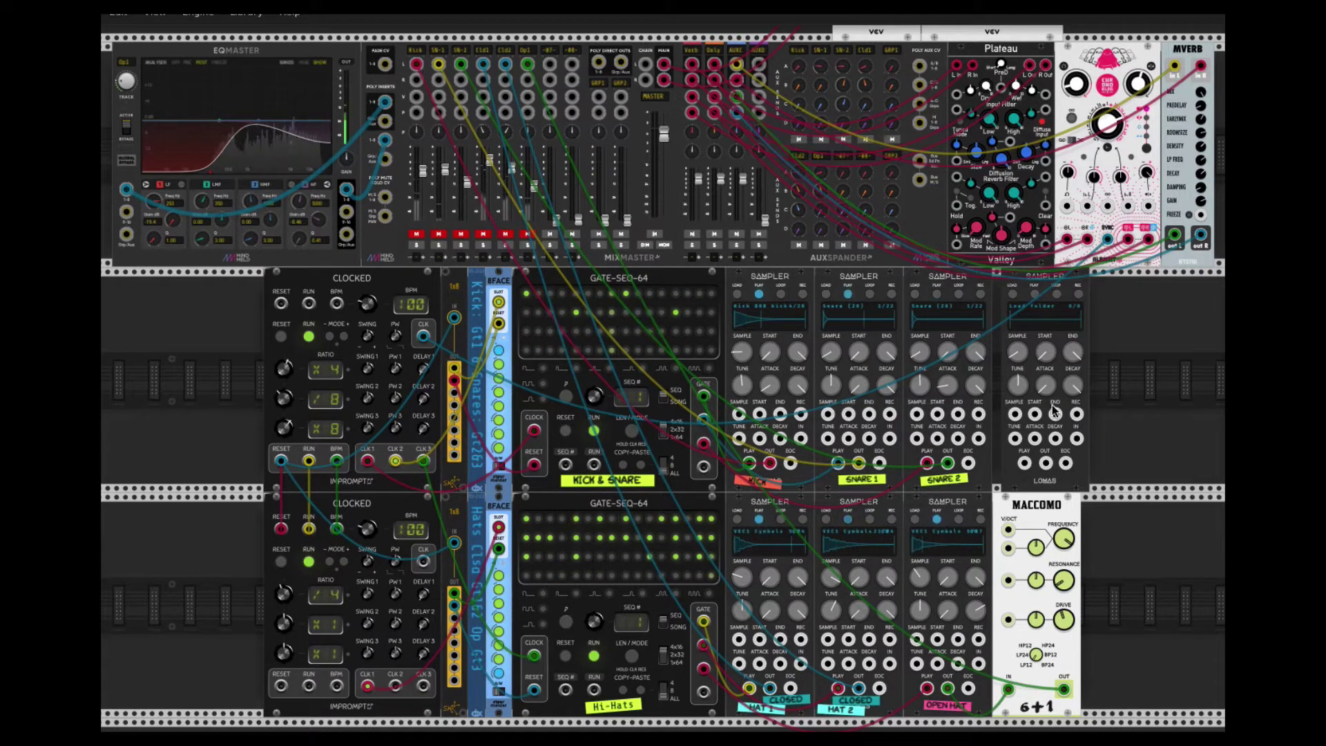
- Delete the extra, unpatched sampler at the end of the kick and snare row
drag(1080, 292, 1150, 288)
key(Delete)
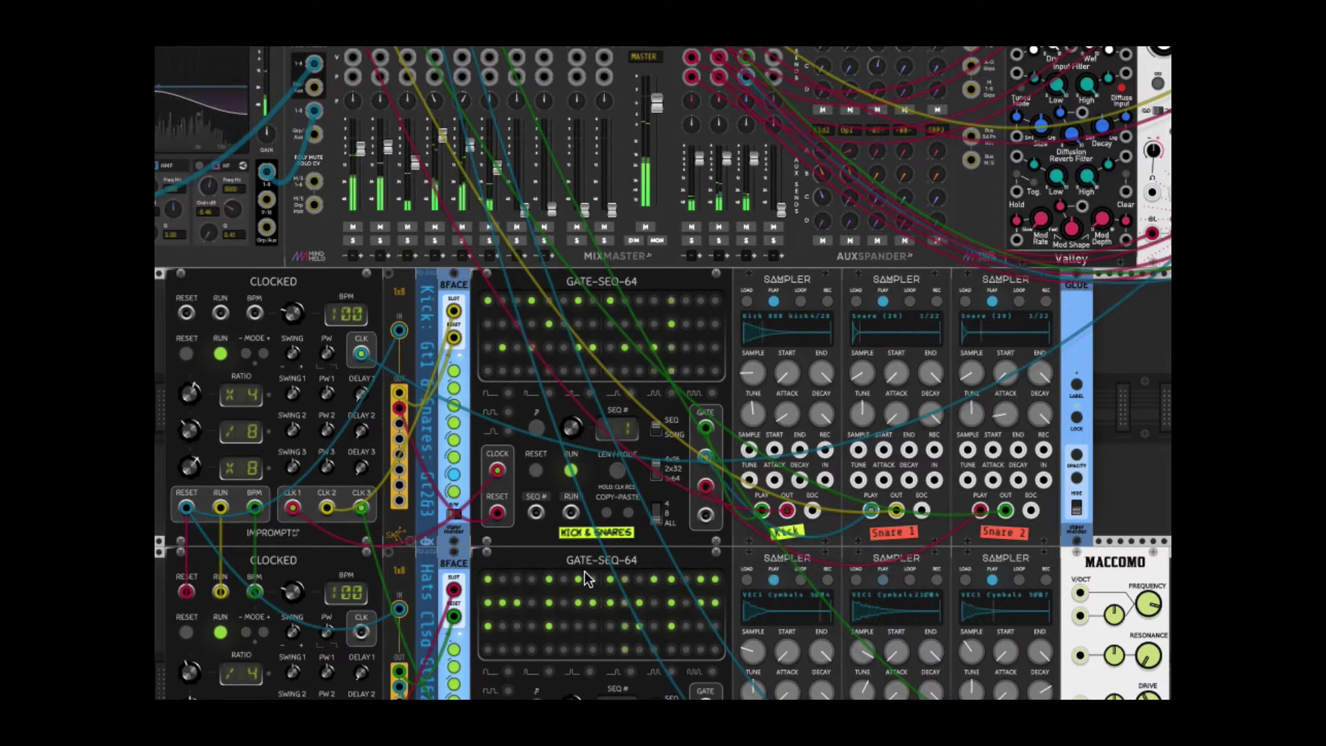
- Stop the upper clock, then initialize the 8FACE preset module and the GATE-SEQ-64 of the kick and snare row
click(221, 353)
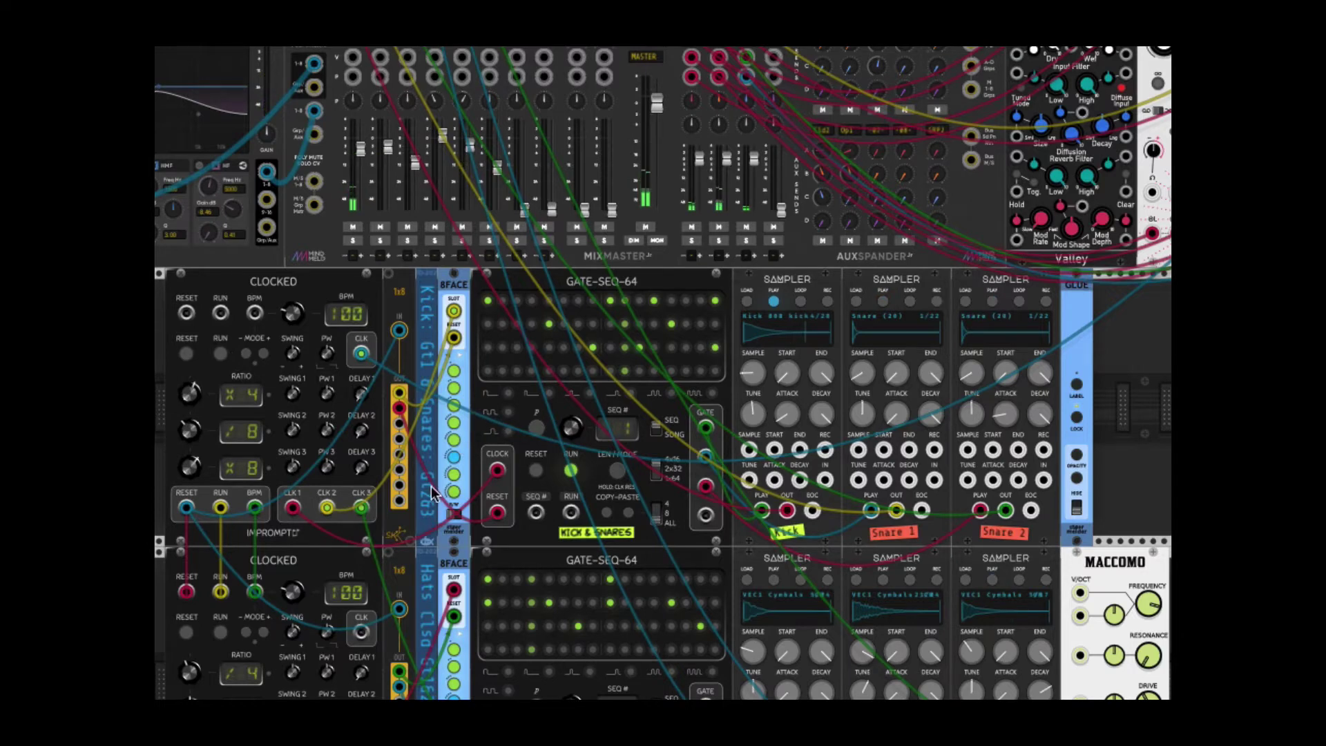
right_click(460, 373)
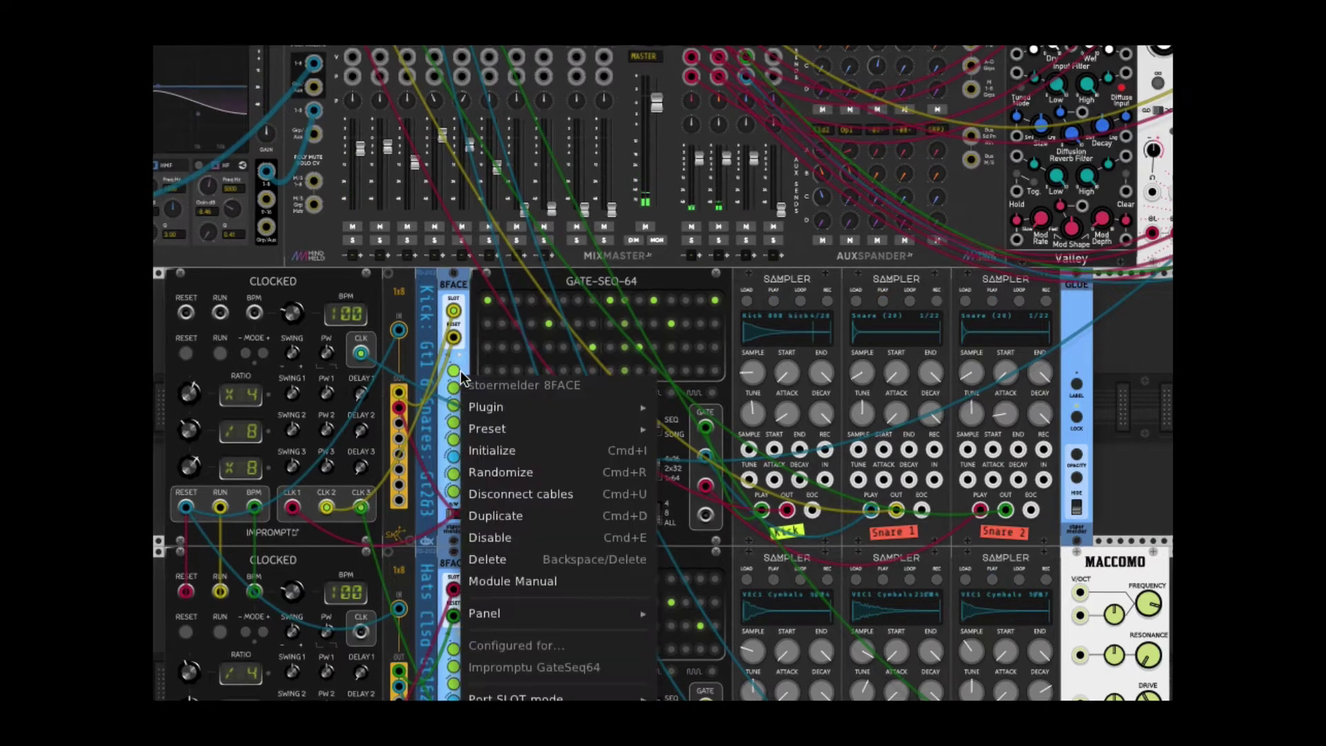
click(470, 448)
right_click(528, 411)
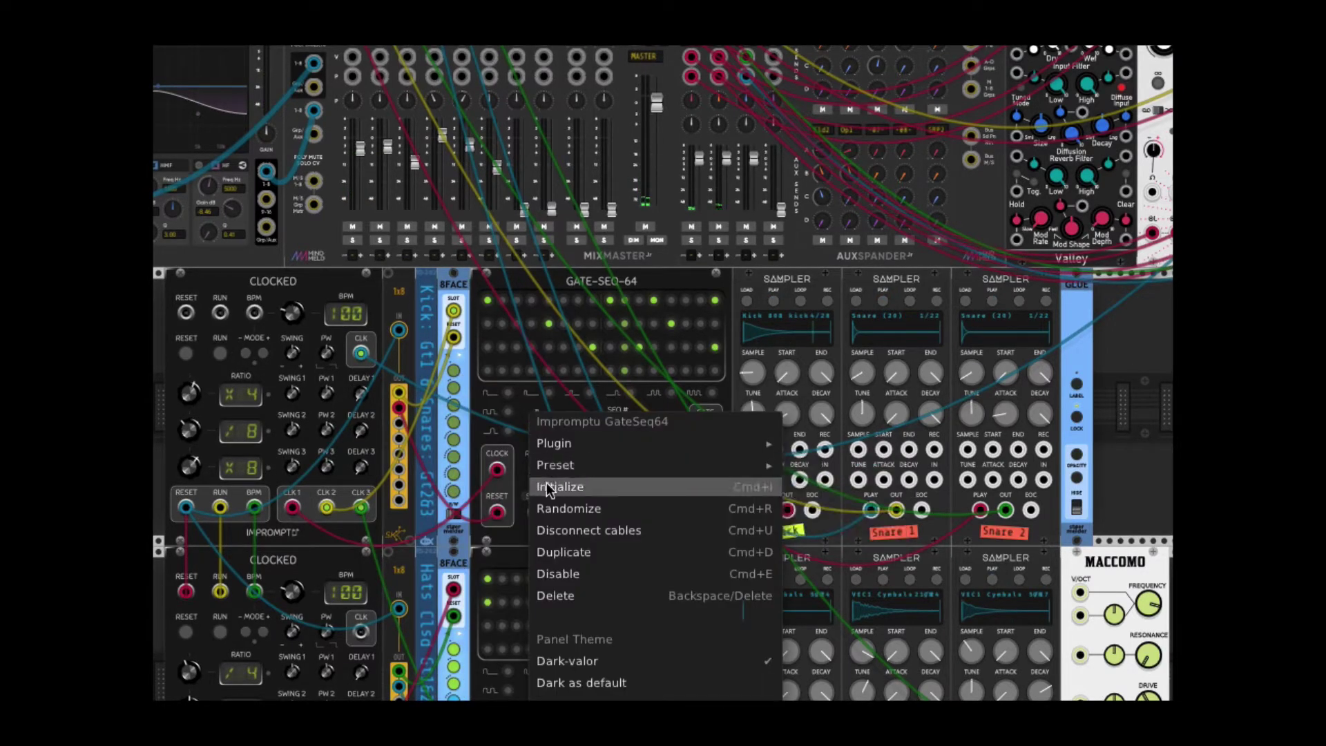
click(549, 489)
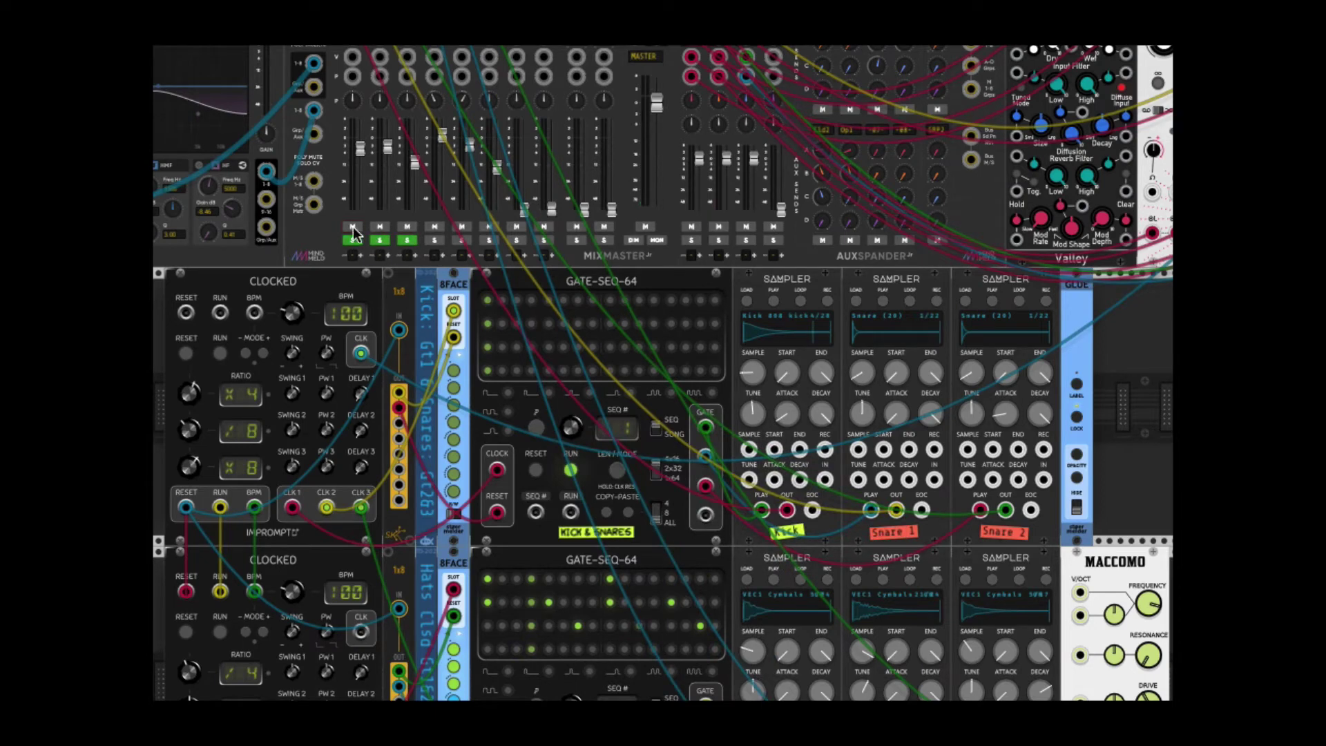
- Restart the upper clock and switch the kick and snare row's 8FACE to write mode
click(217, 351)
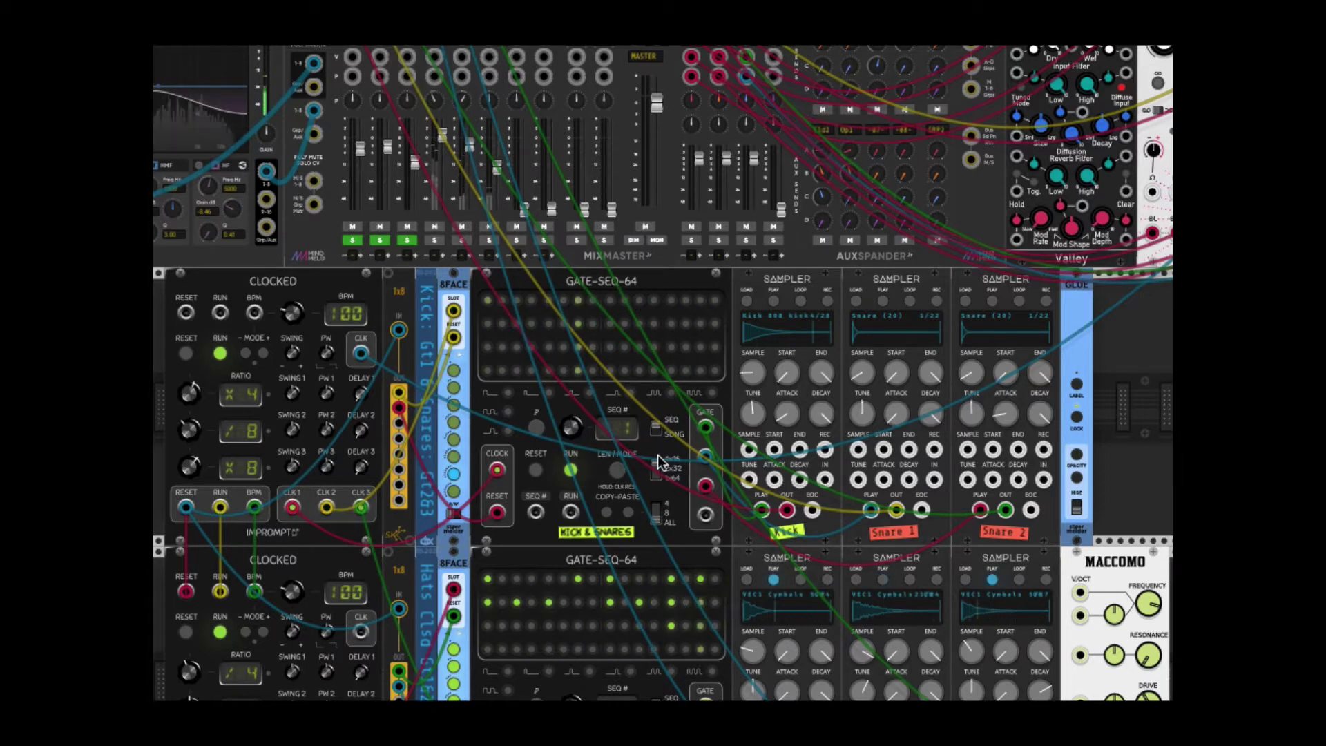
mouse_move(576, 433)
mouse_down()
mouse_move(575, 411)
mouse_move(572, 453)
mouse_up()
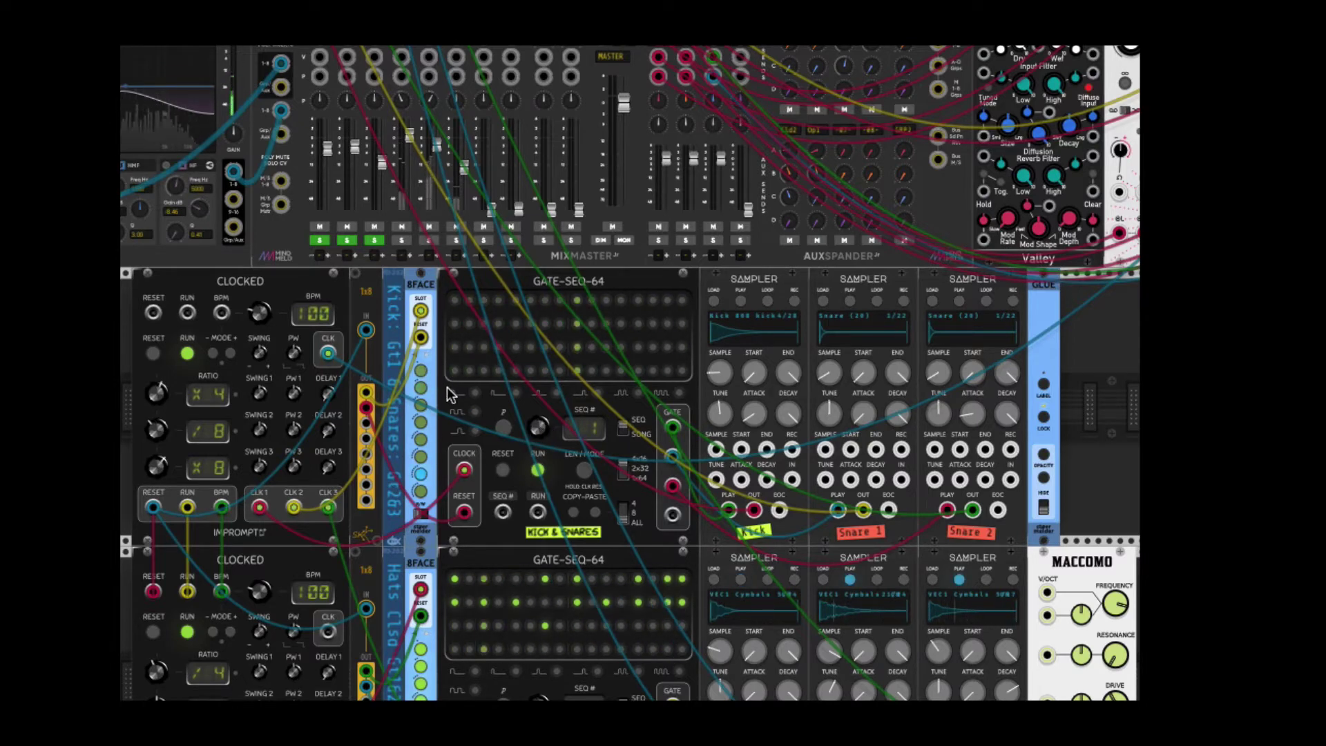
click(423, 512)
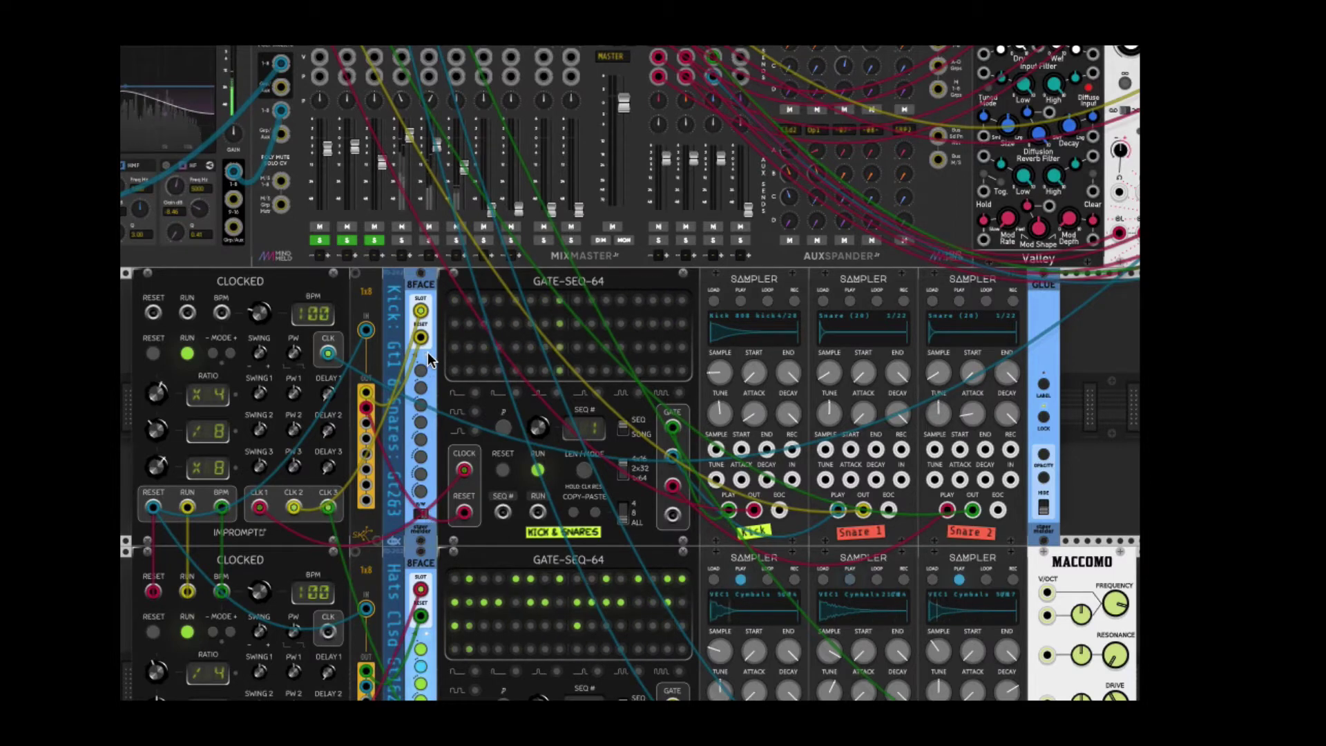
- Program kick gates on steps 1, 5, 9 and 13 with the sequencer paused, and store the running pattern in the first 8FACE slot
click(538, 469)
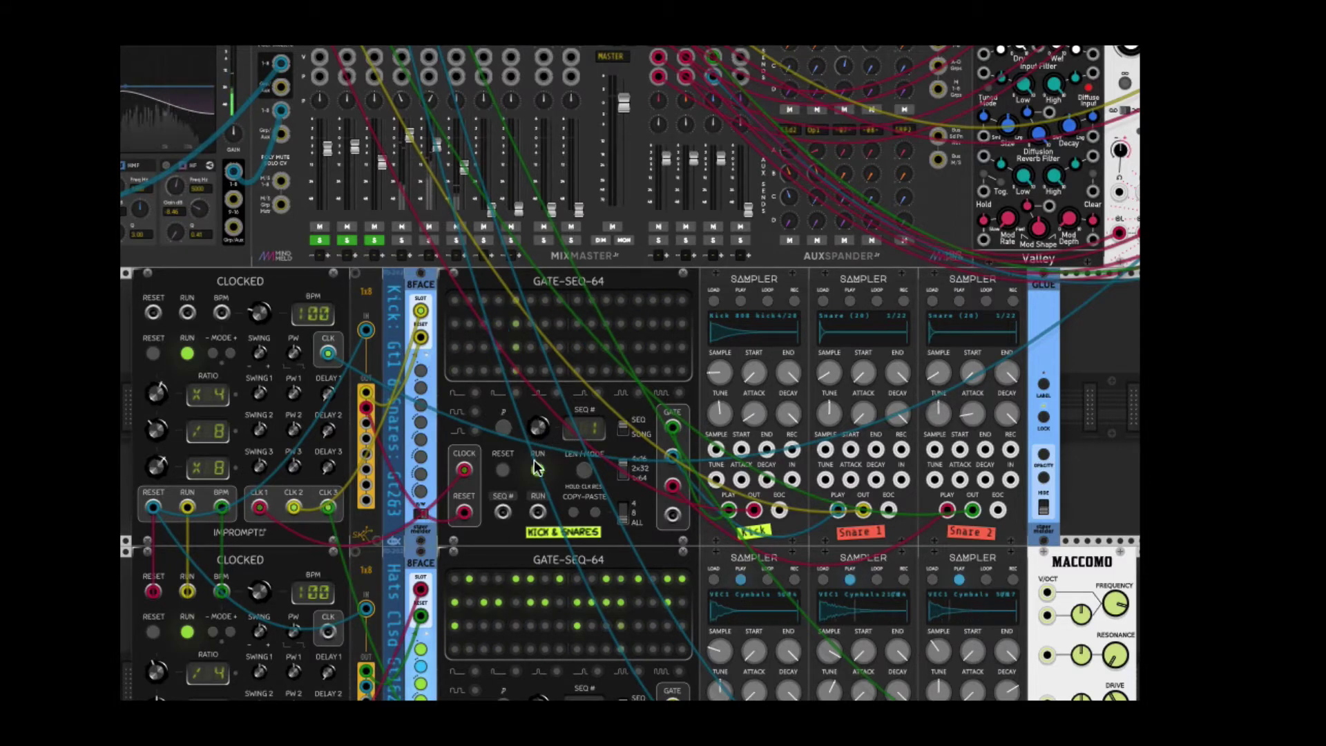
click(455, 300)
click(516, 300)
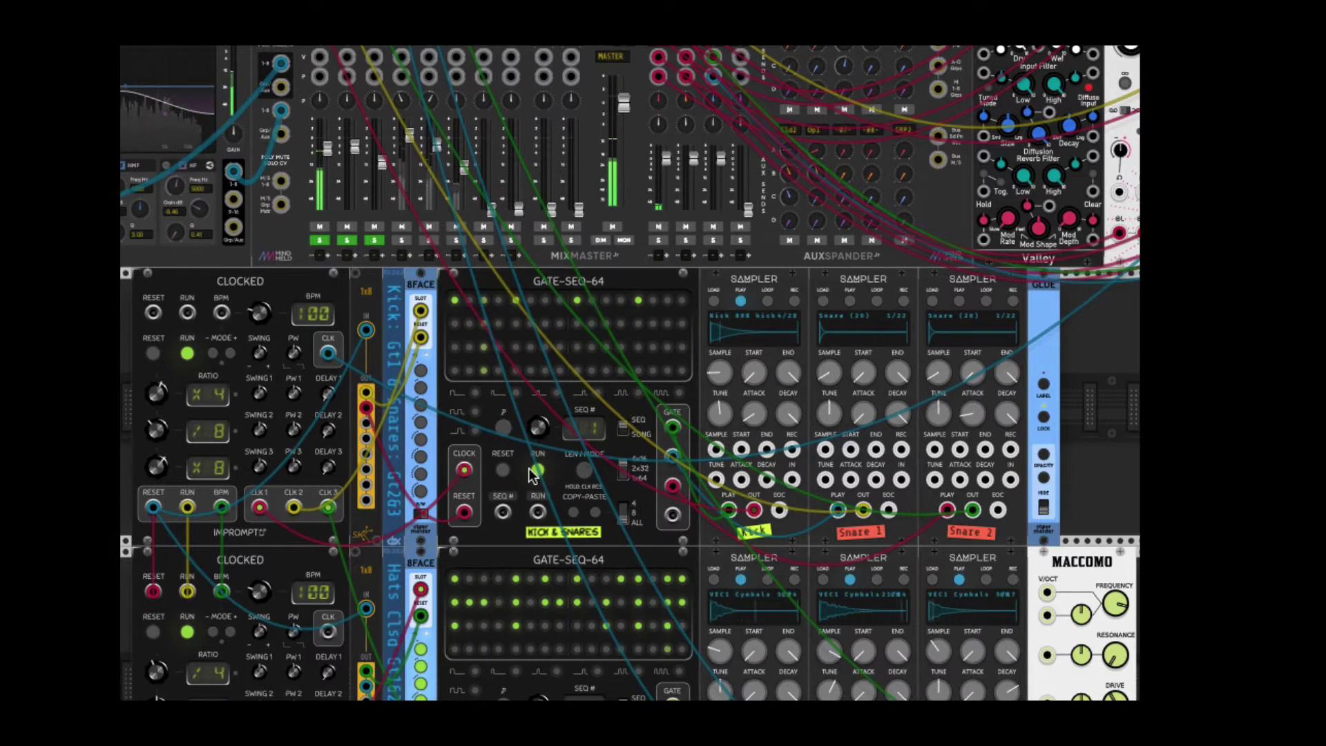
click(421, 372)
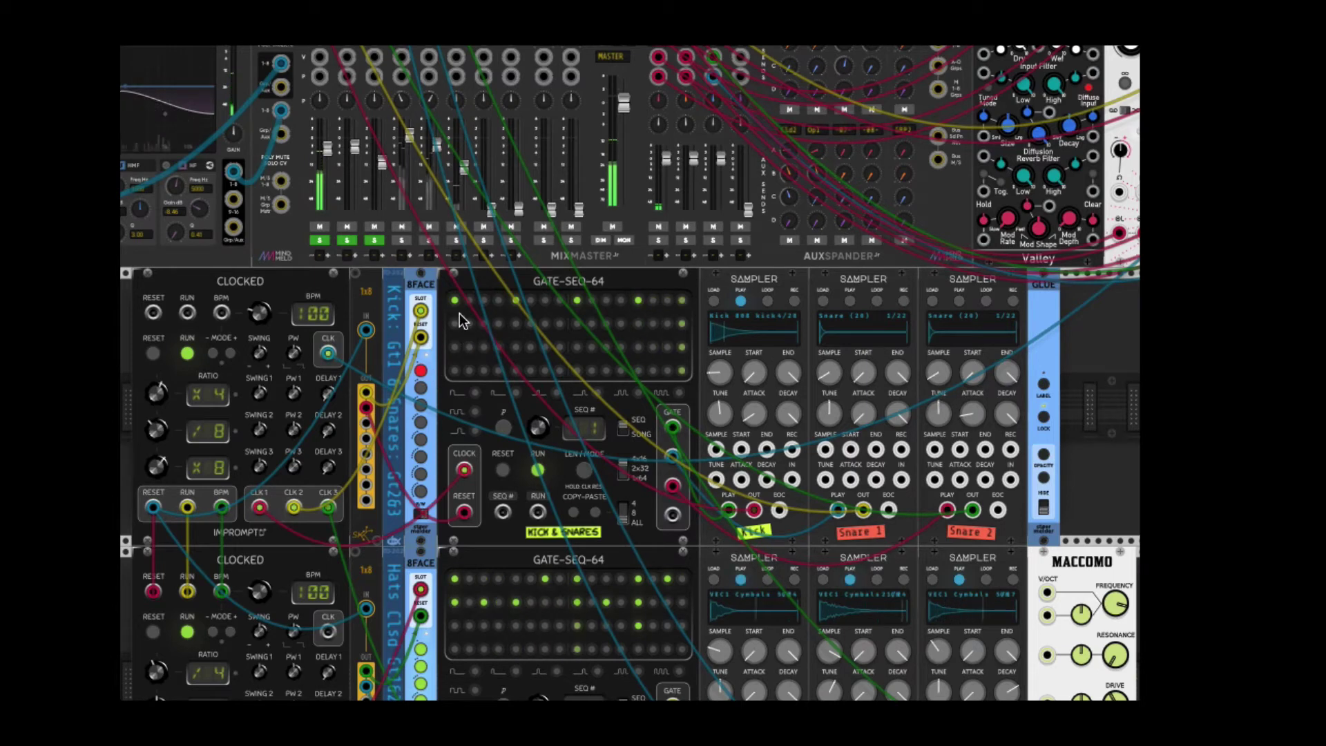
- Add Snare 1 gates on steps 5 and 13 in the second row and store the pattern in the second 8FACE slot
click(518, 322)
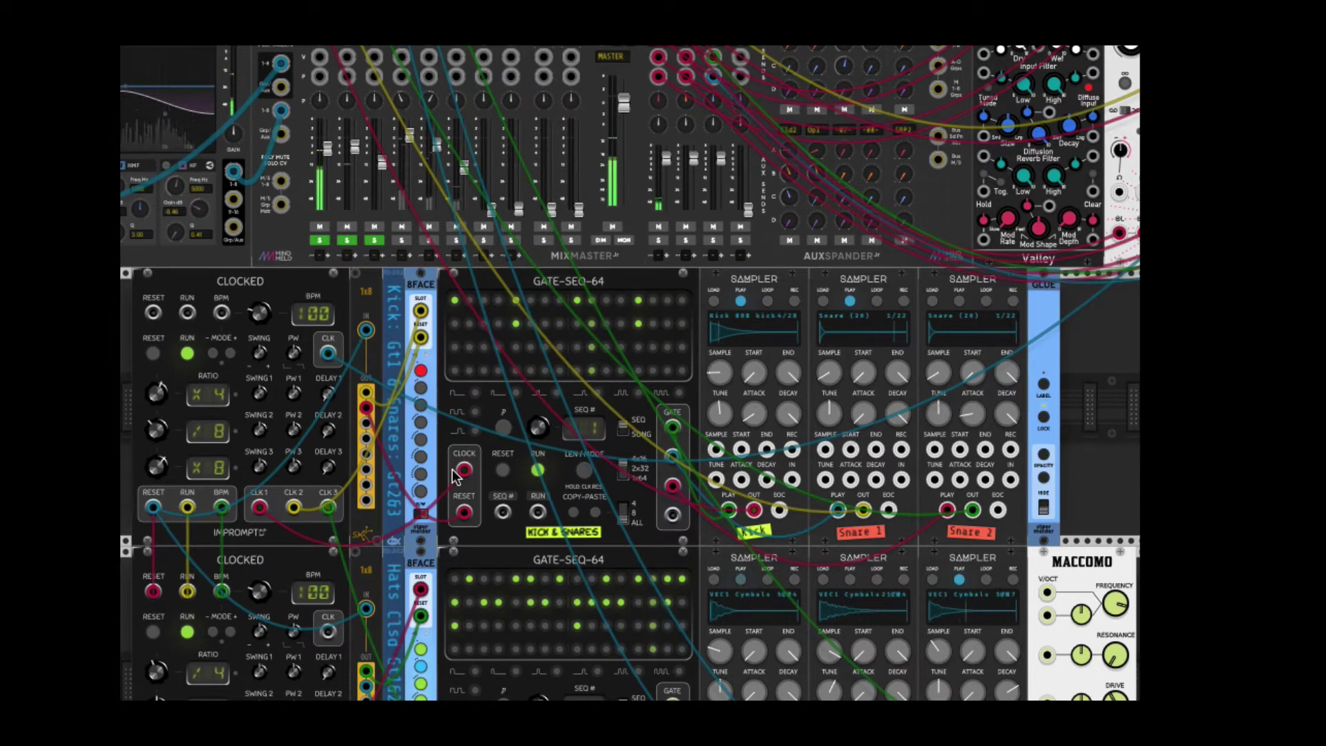
click(420, 389)
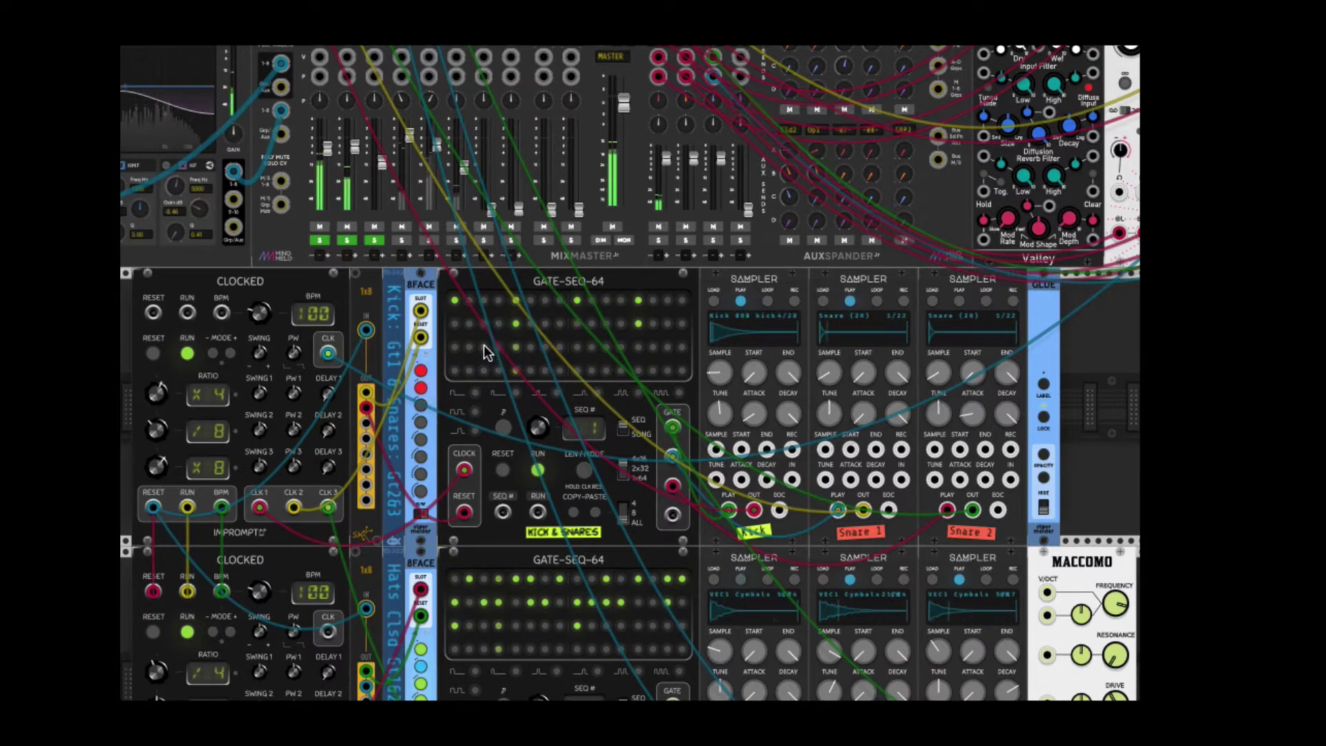
- Program Snare 2 gates on steps 6, 8, 10, 12 and 14 in the third sequencer row
click(531, 347)
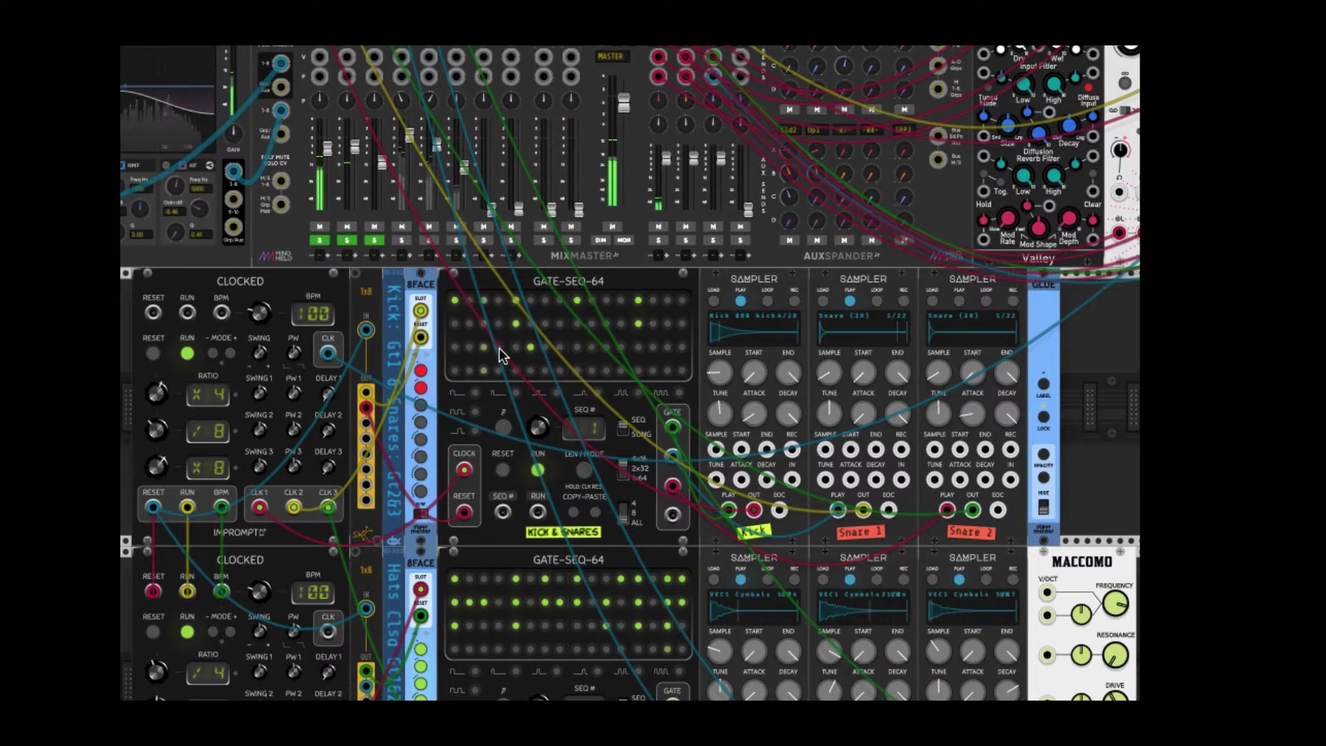
click(576, 346)
click(591, 347)
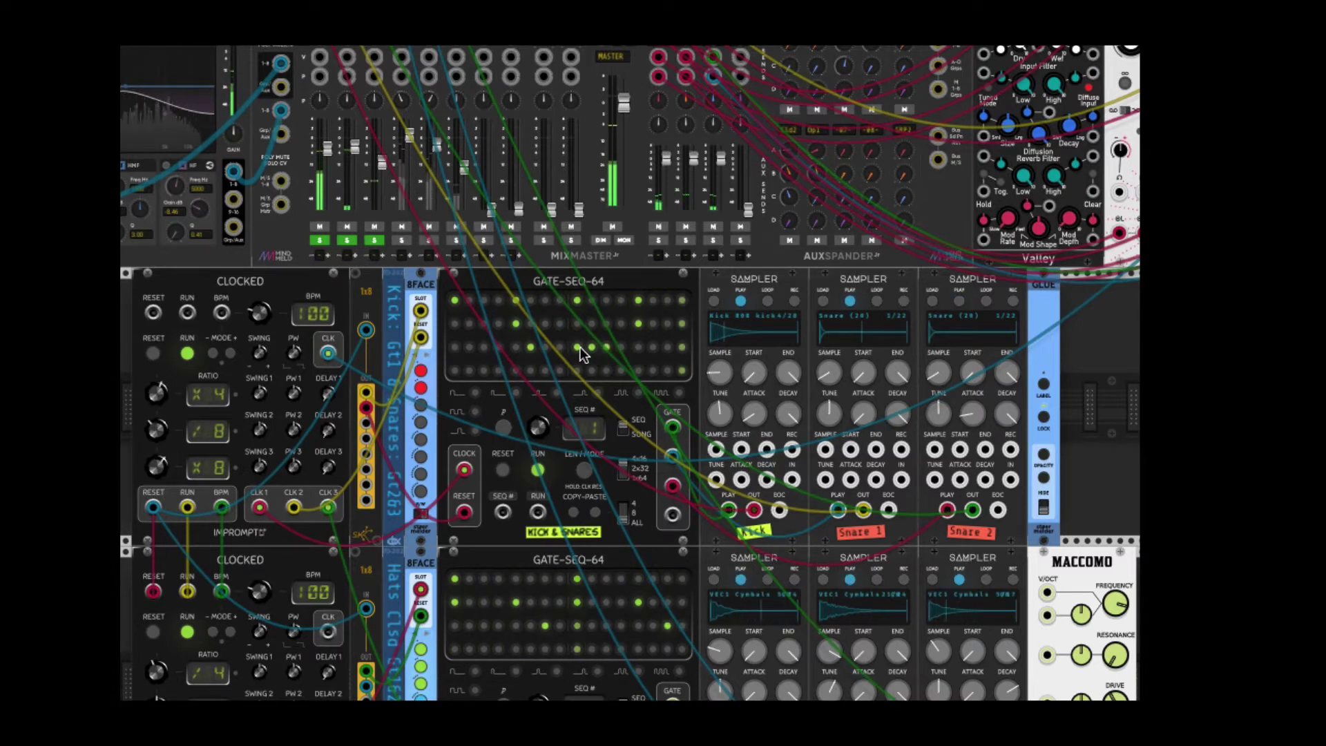
click(606, 347)
click(621, 347)
click(653, 347)
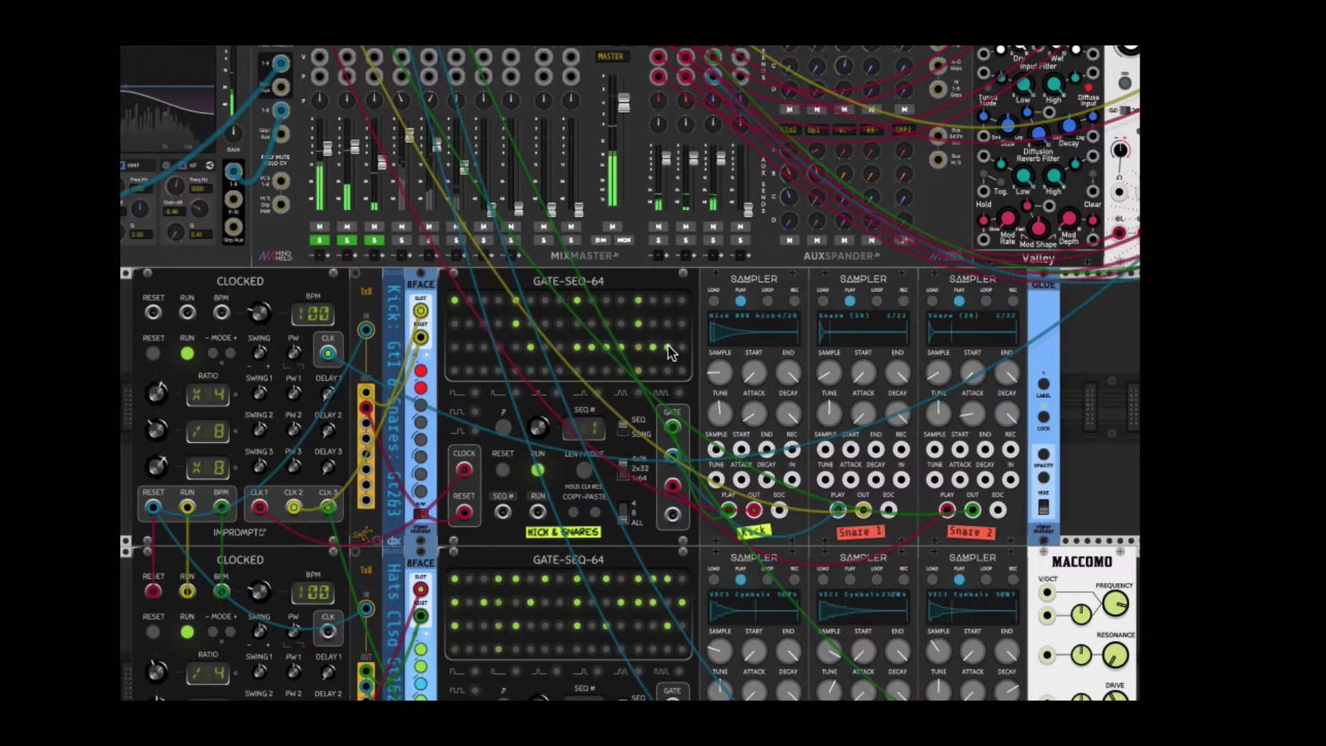
click(606, 346)
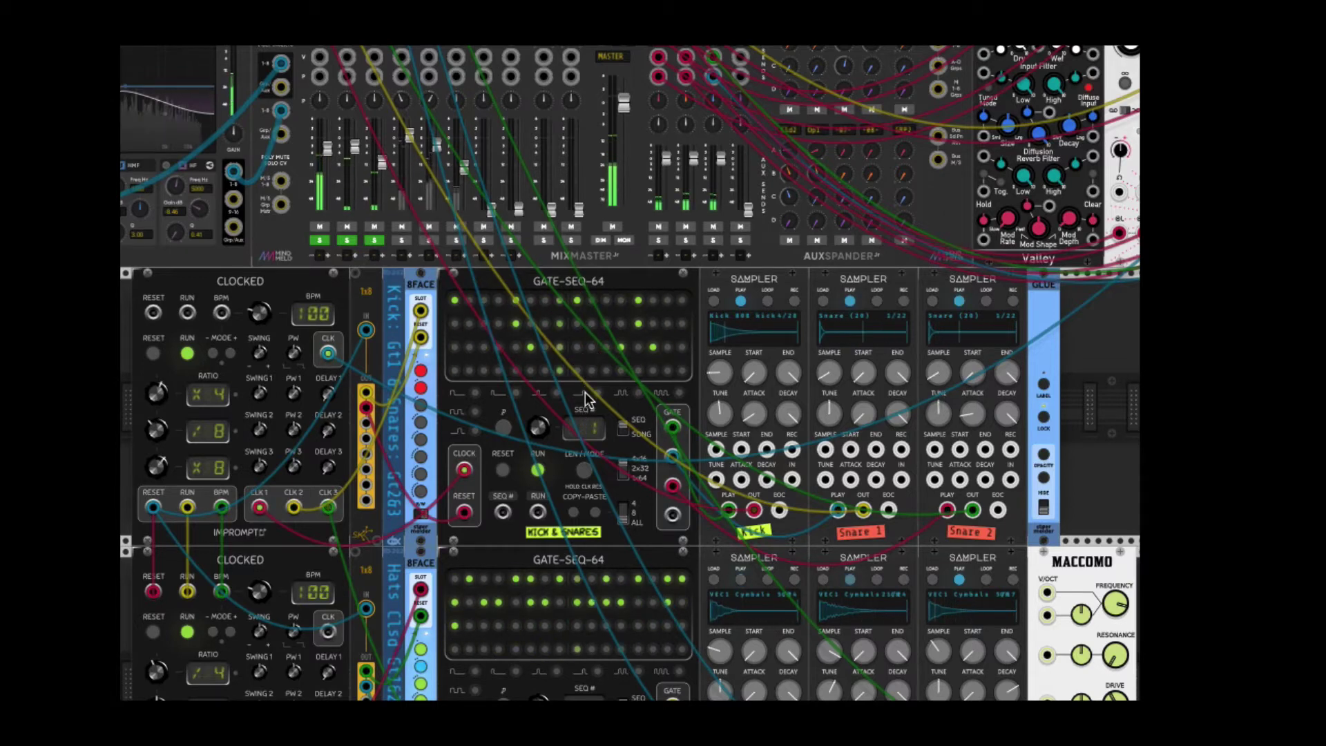
click(577, 346)
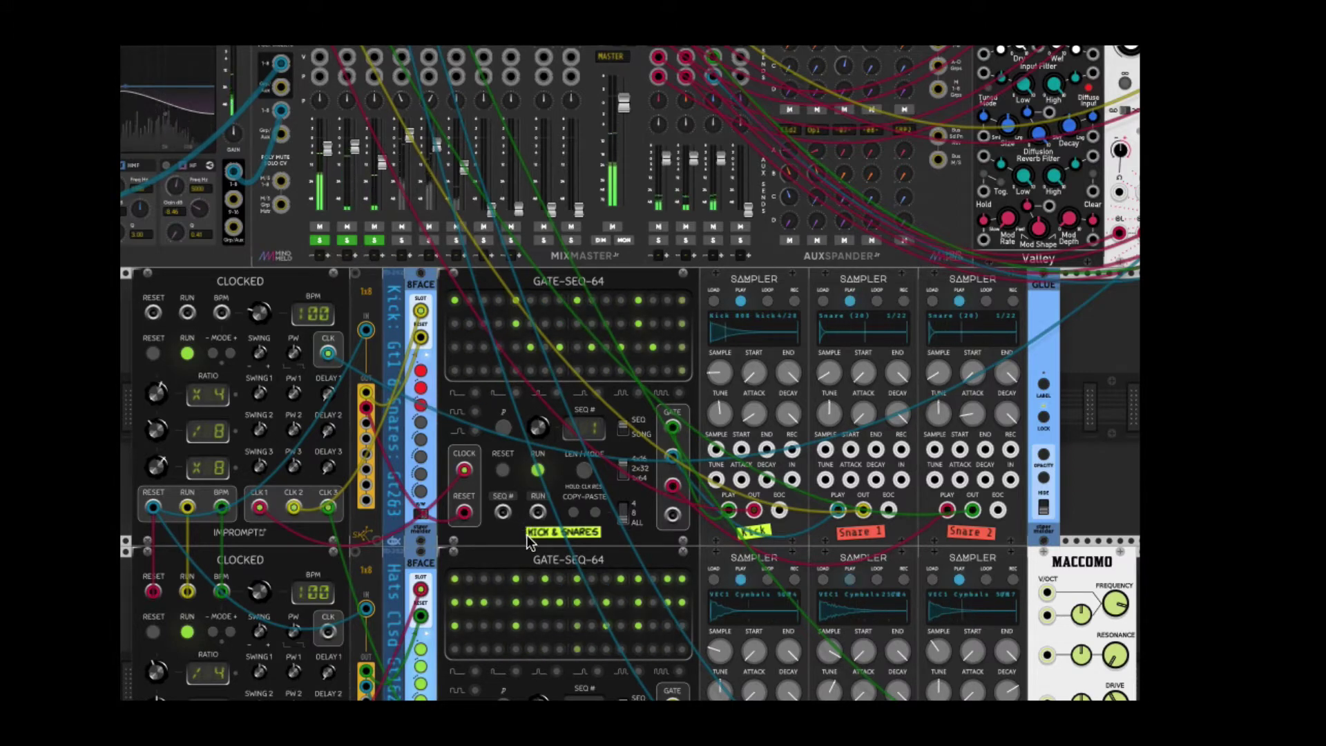
- Pause the sequencer to store the pattern in the third 8FACE slot, and recall that slot with write mode off
click(537, 470)
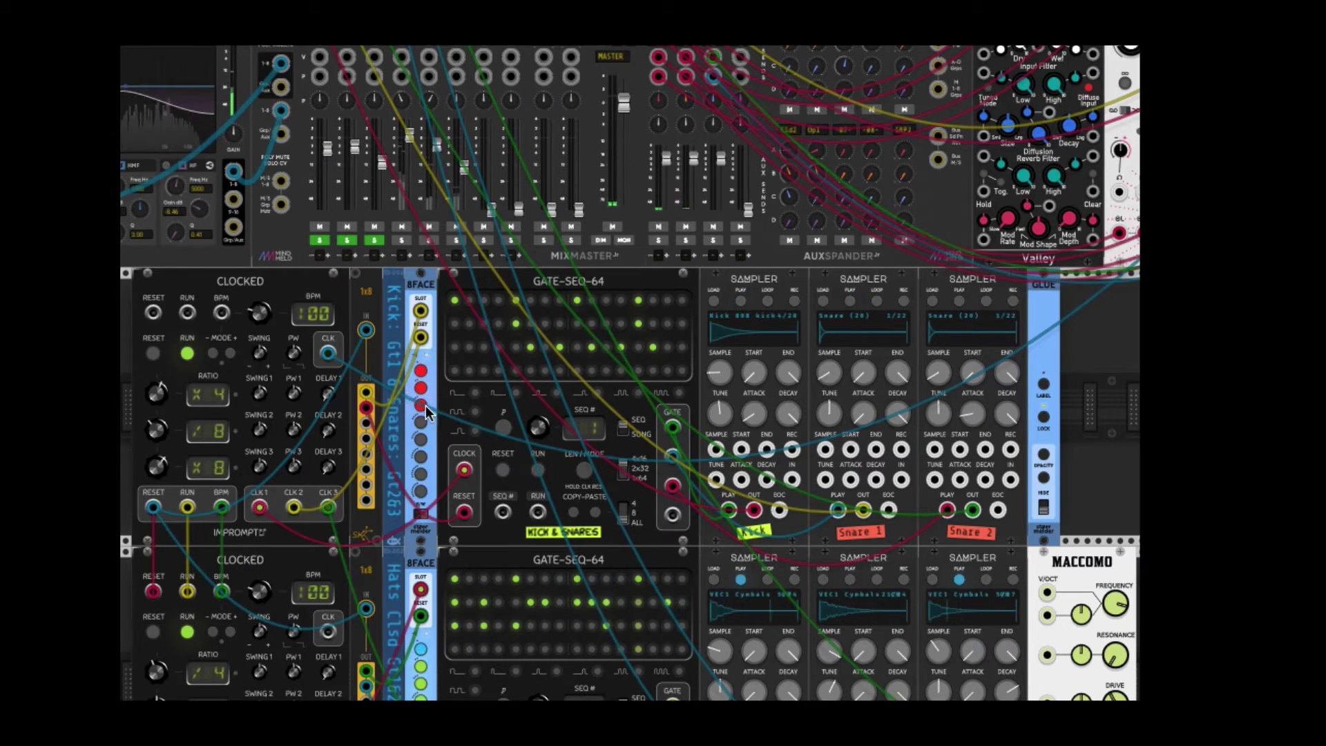
click(421, 513)
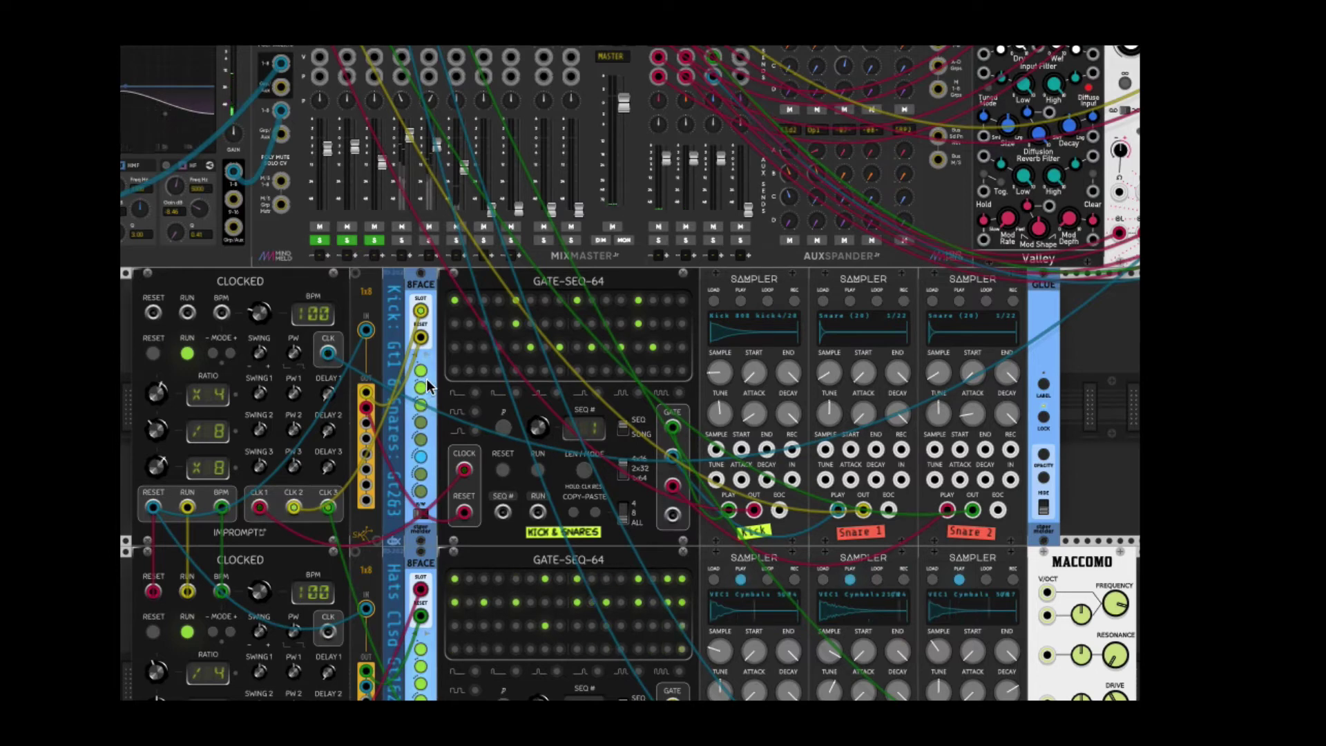
click(422, 406)
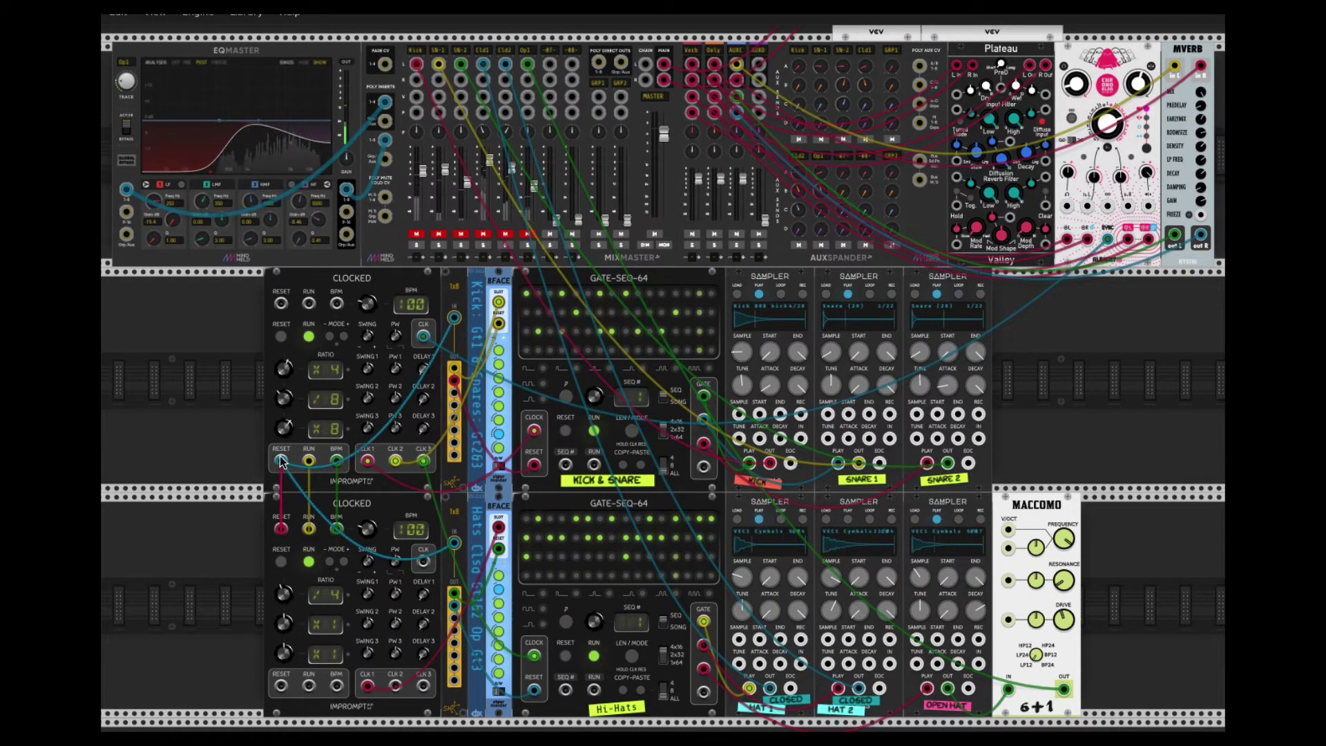
right_click(451, 483)
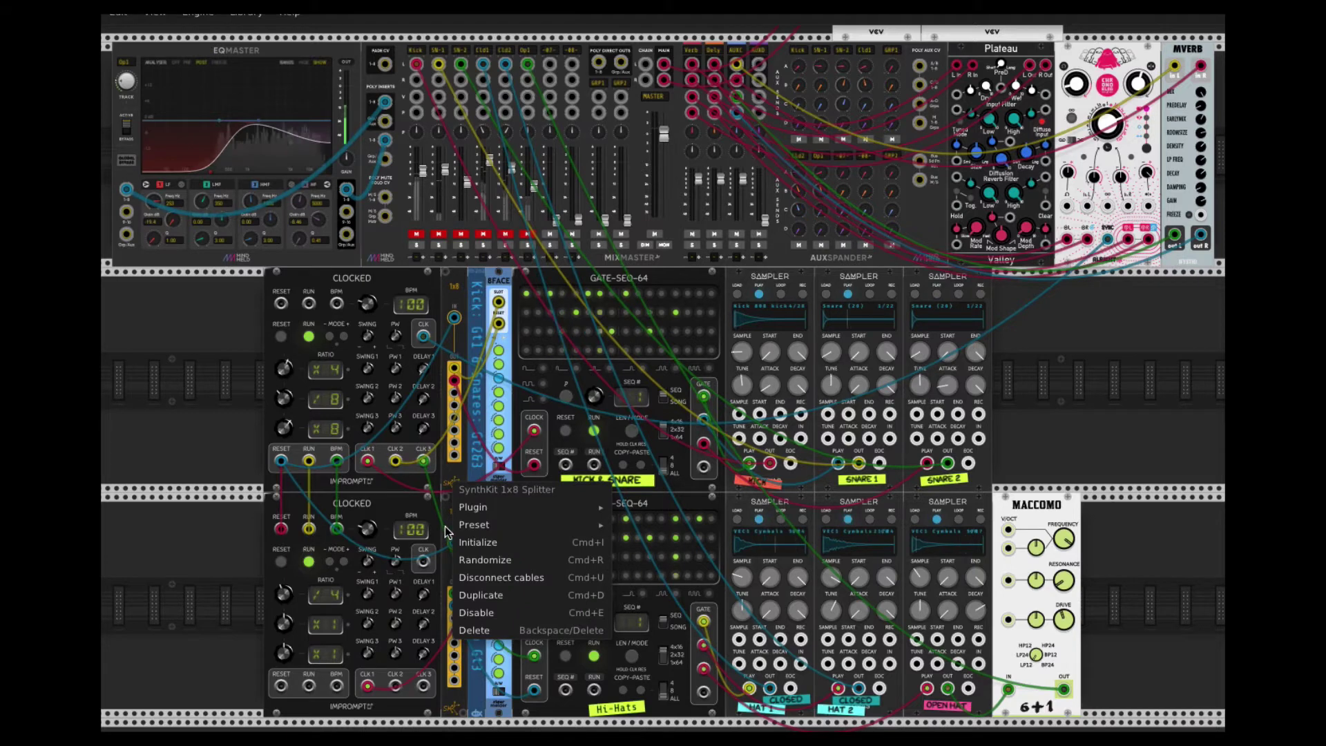
click(454, 482)
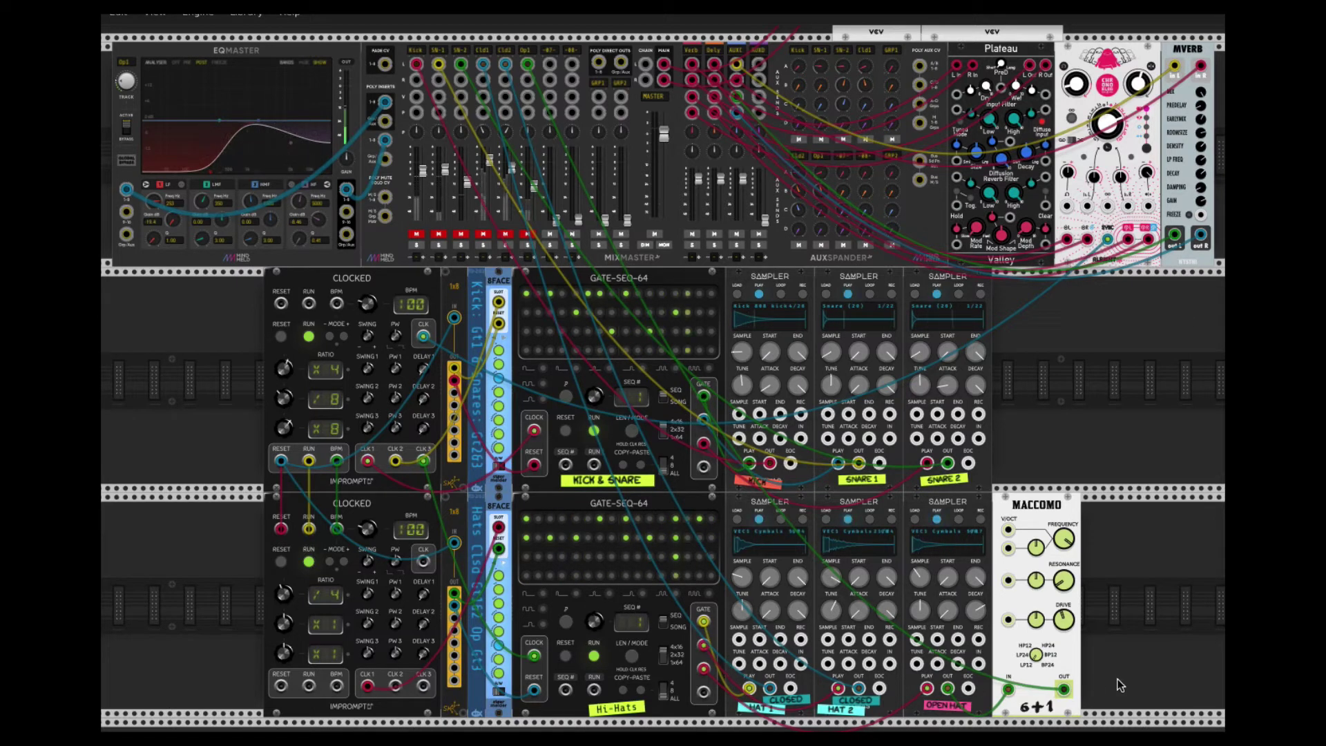
- Add a stoermelder GLUE module beside the Snare 2 sampler and view its label options
key(ctrl+v)
right_click(1022, 308)
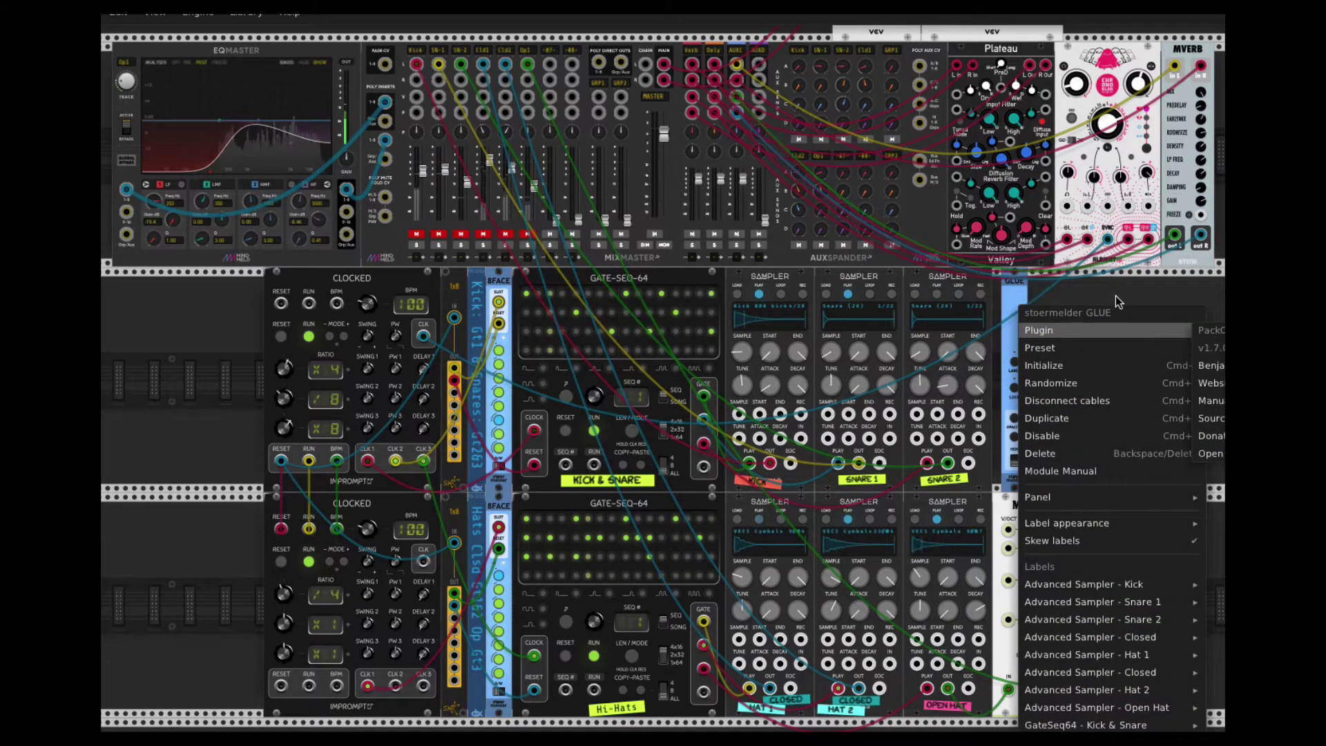
click(1054, 300)
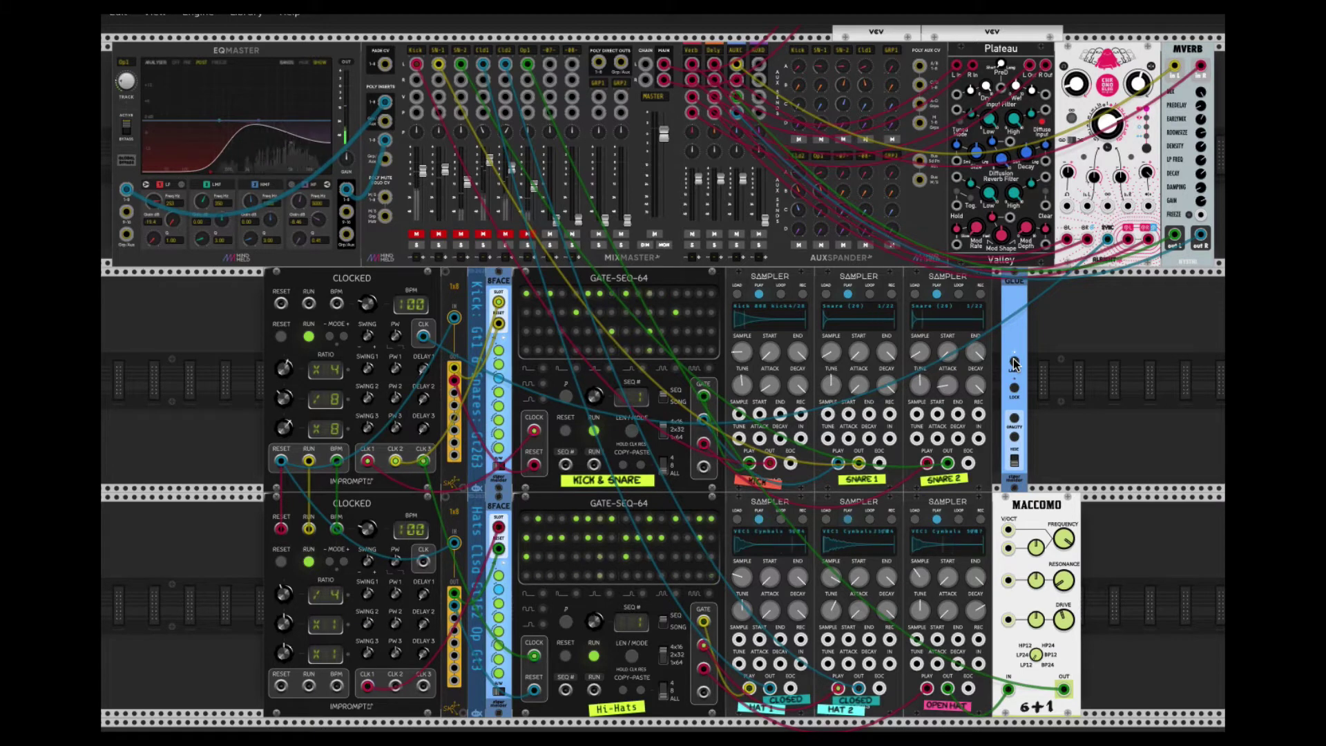
- Label the MixMaster module "Mixer" and narrow the label's width
right_click(393, 250)
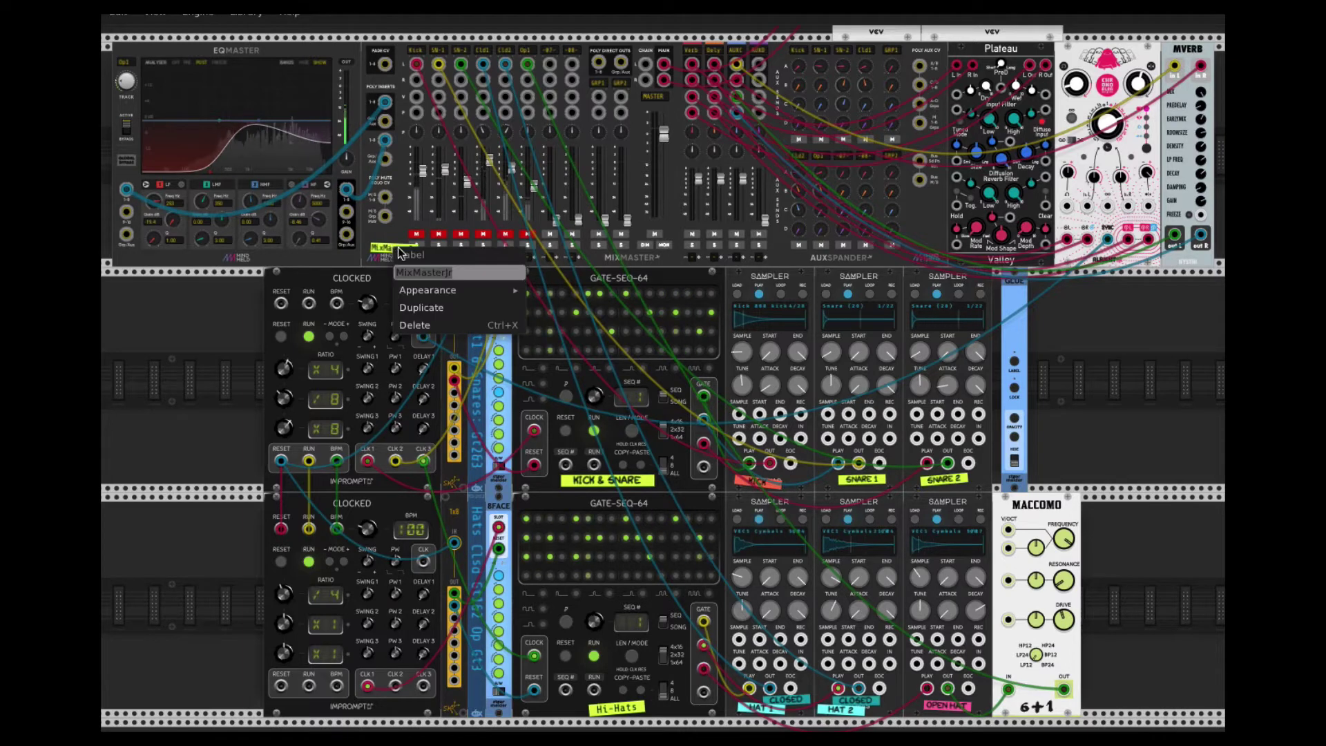
text(Mixer)
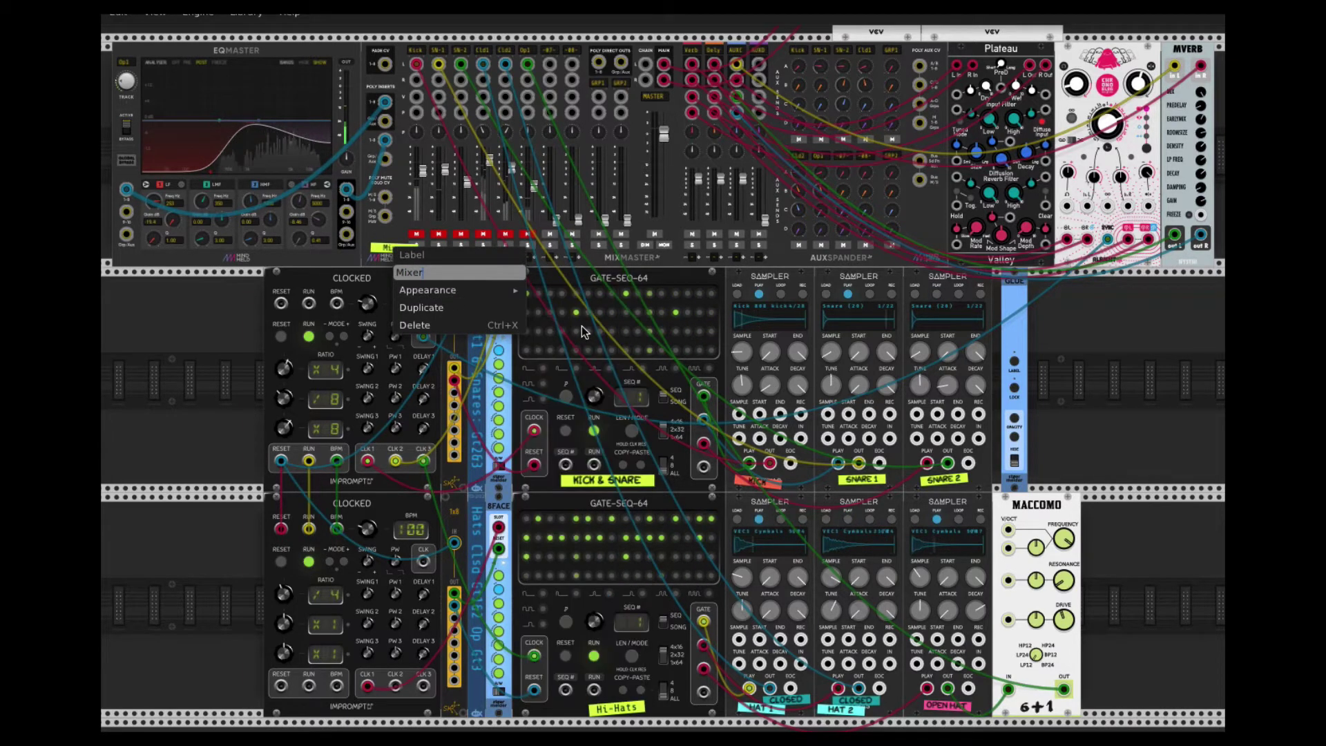
mouse_move(521, 290)
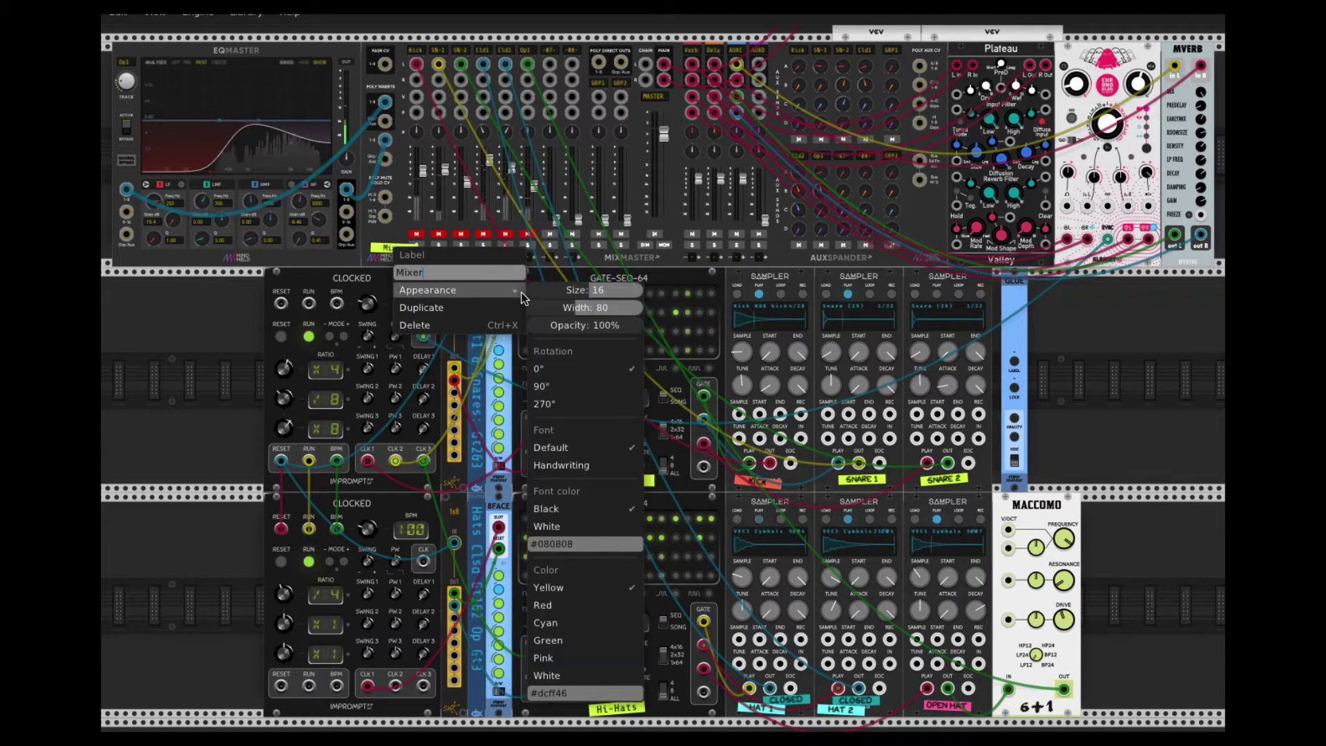
drag(623, 314, 527, 307)
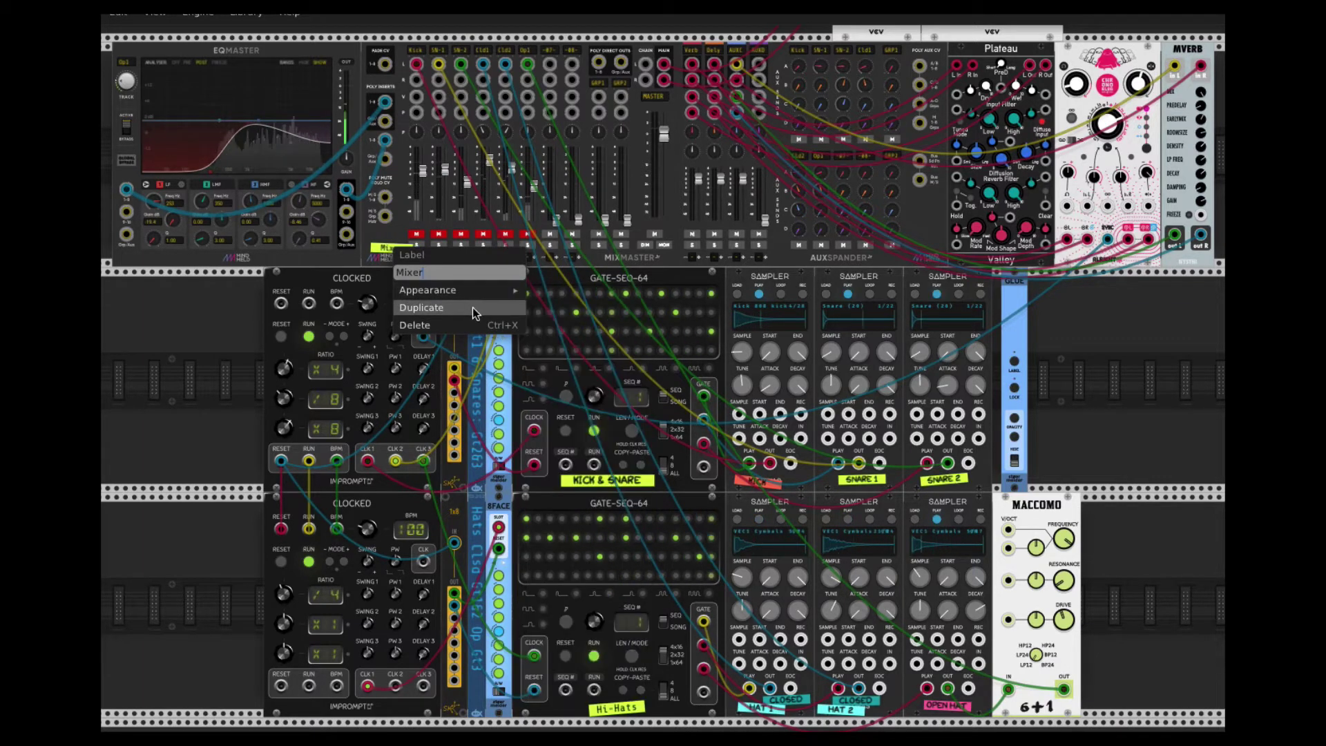
- Set the "Mixer" label's font to Handwriting and reposition it in the lower-left corner of the MixMaster module
mouse_move(482, 295)
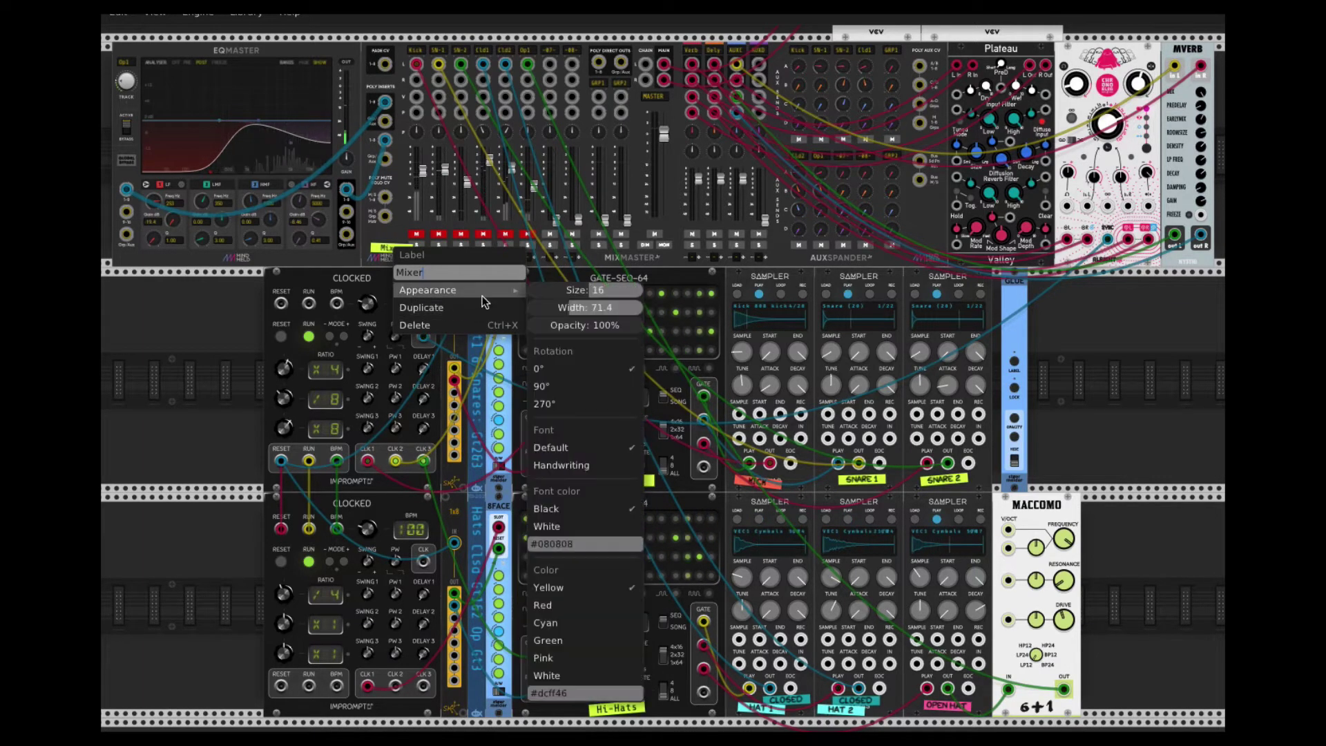
click(580, 466)
right_click(408, 253)
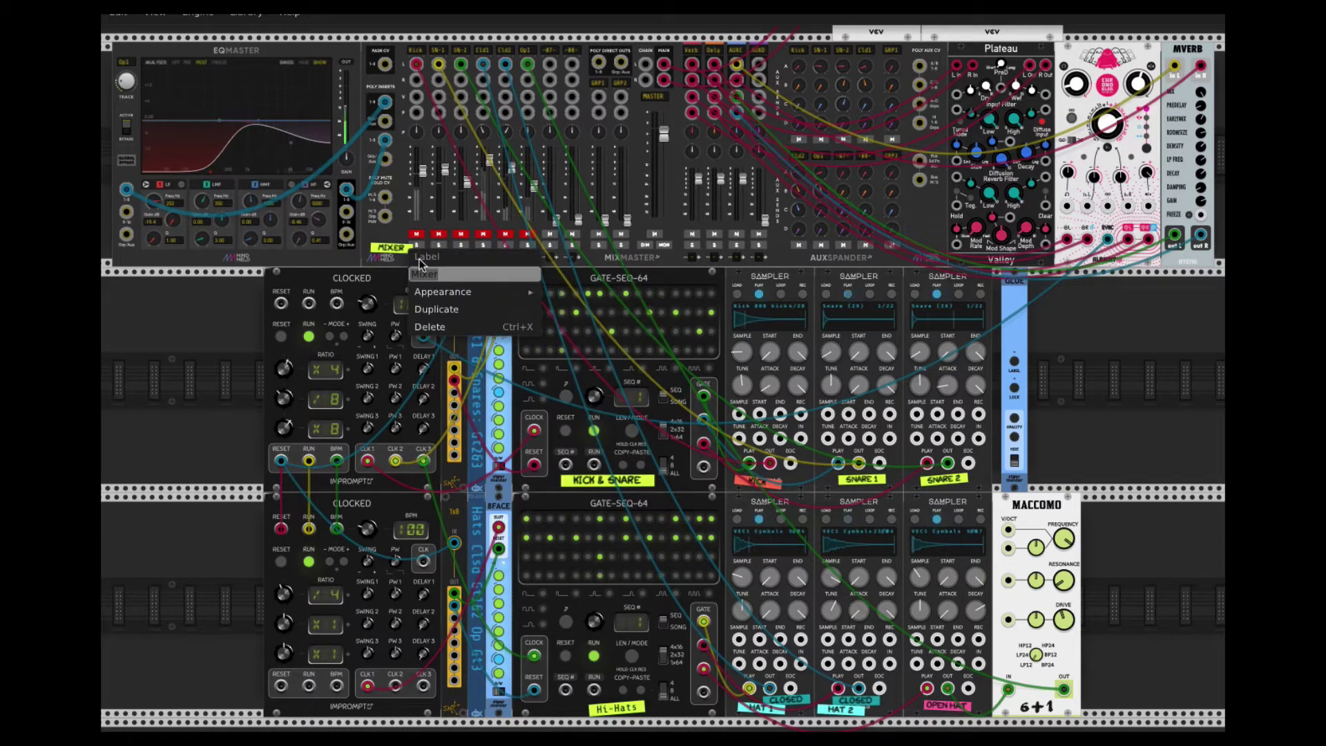
mouse_move(442, 291)
click(187, 317)
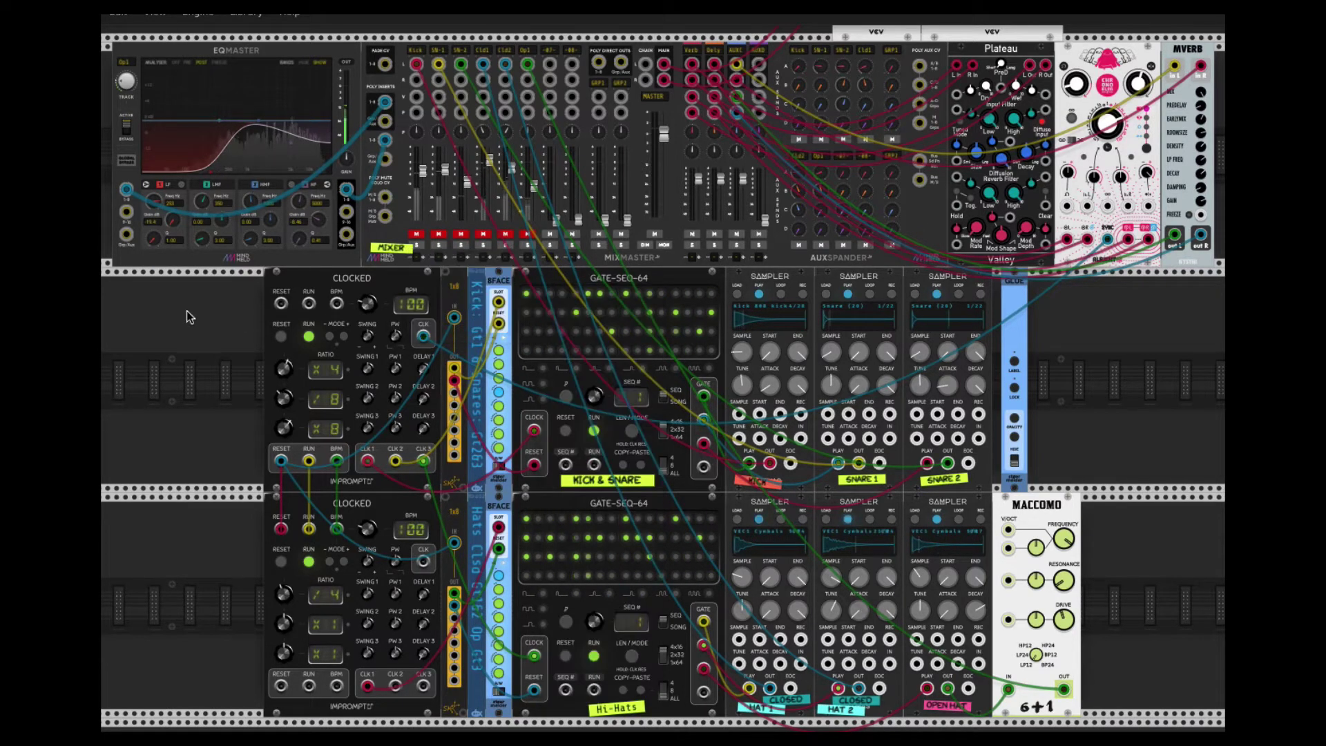
drag(400, 248, 398, 258)
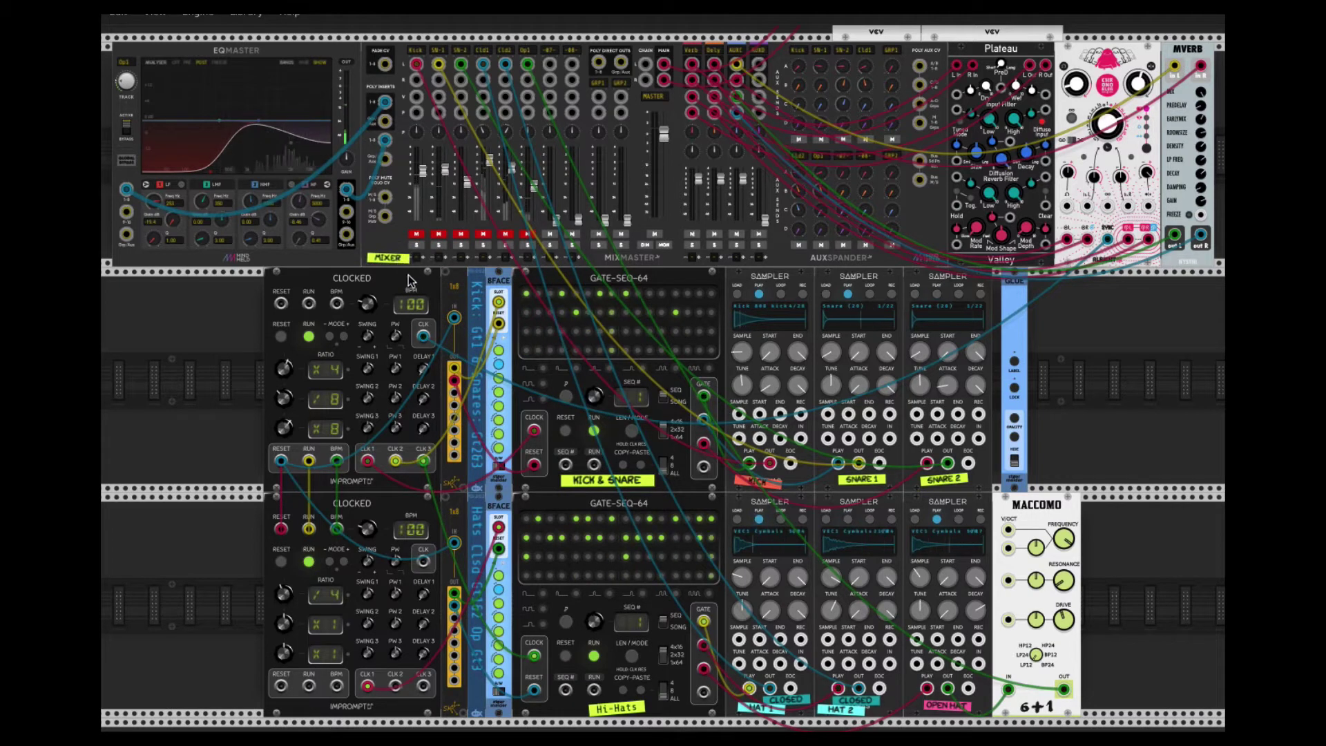
- View the options of the Submarine TD-202 text module beside the upper 8FACE
right_click(475, 273)
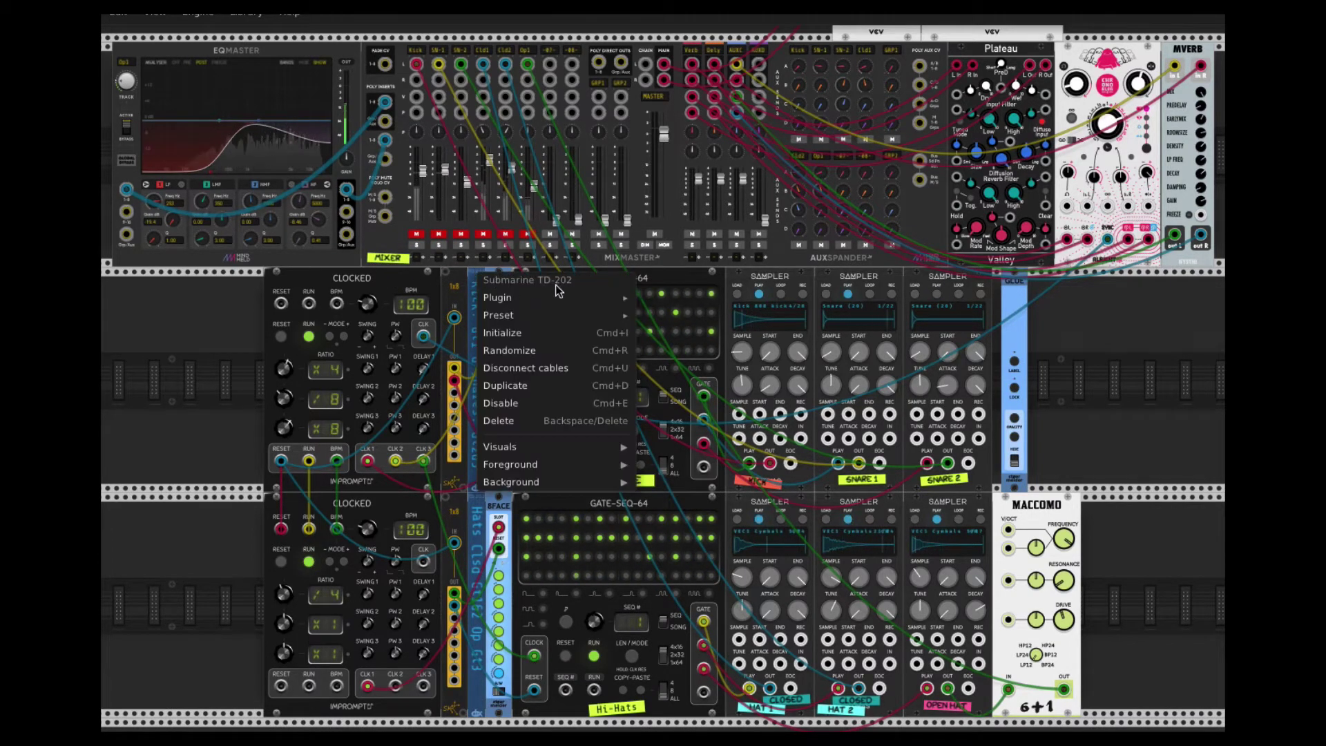
click(470, 268)
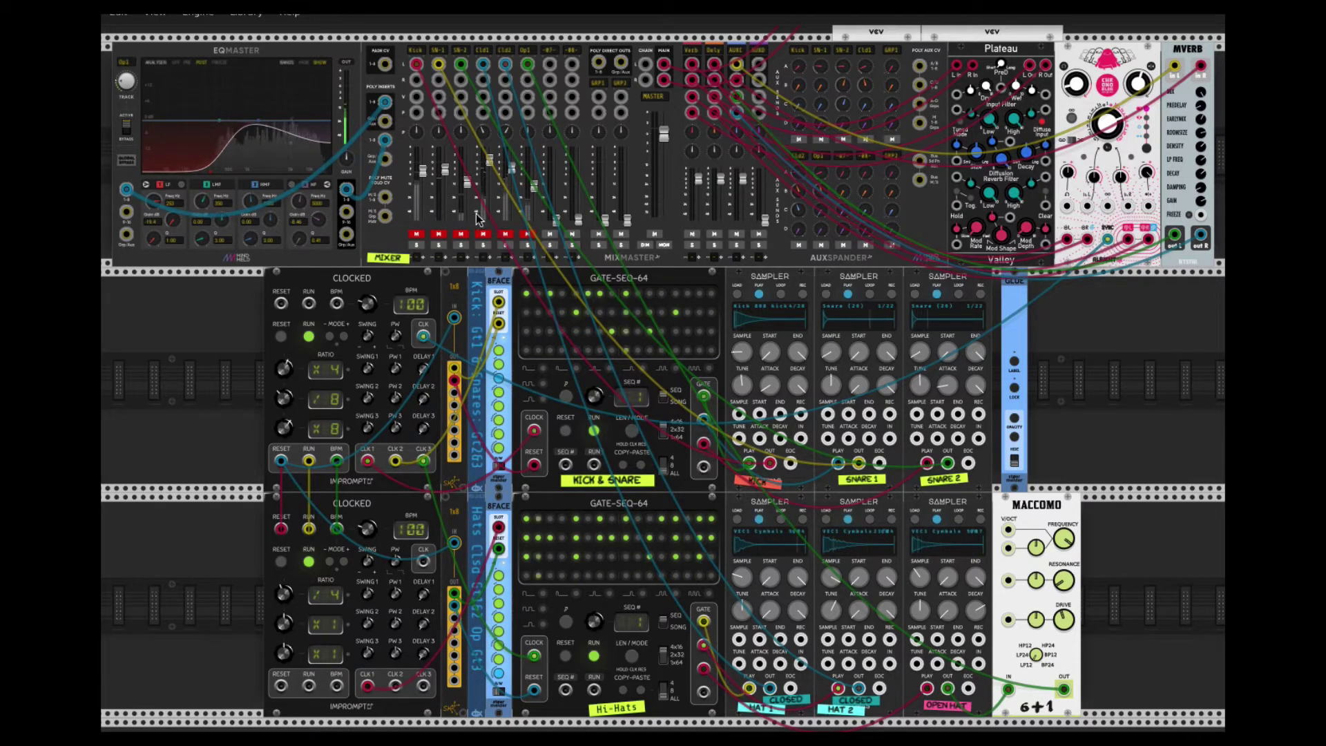
- Unmute the Kick, SN-1 and SN-2 channels on the MixMaster, and solo all three of them
click(416, 234)
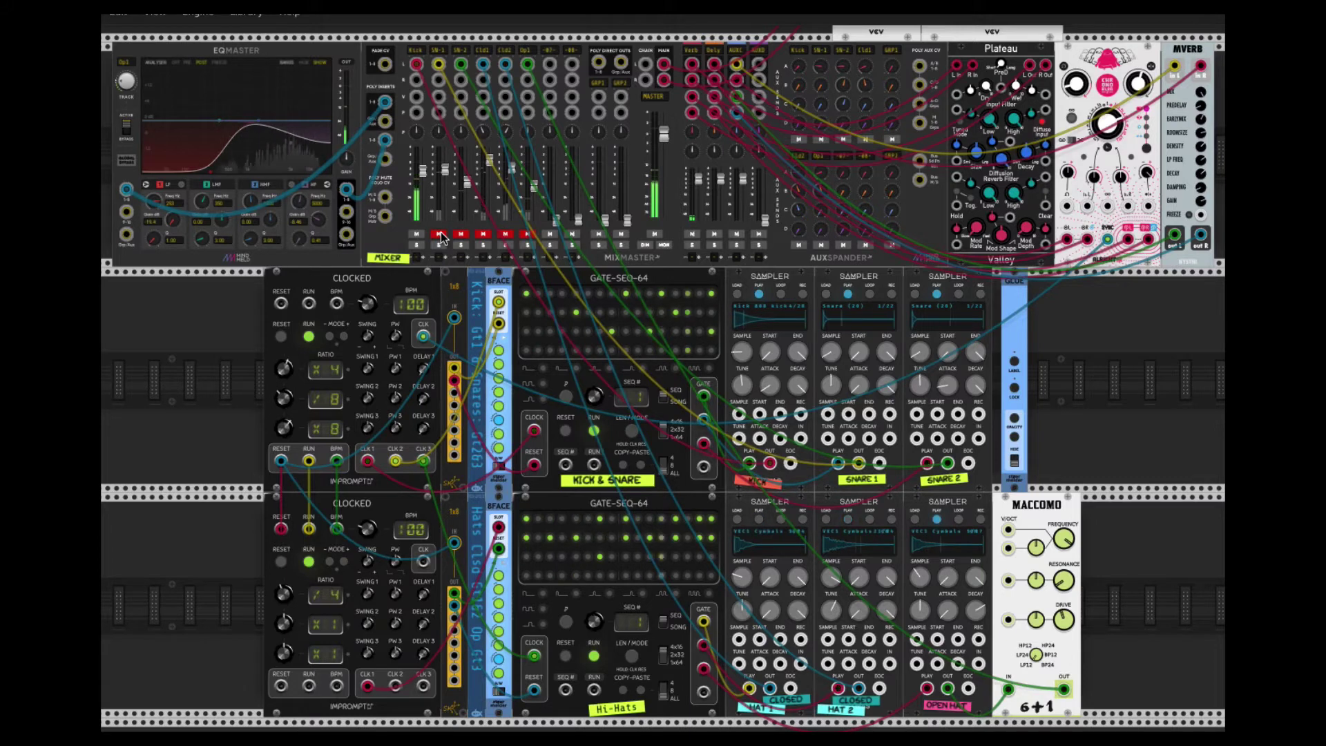
click(440, 235)
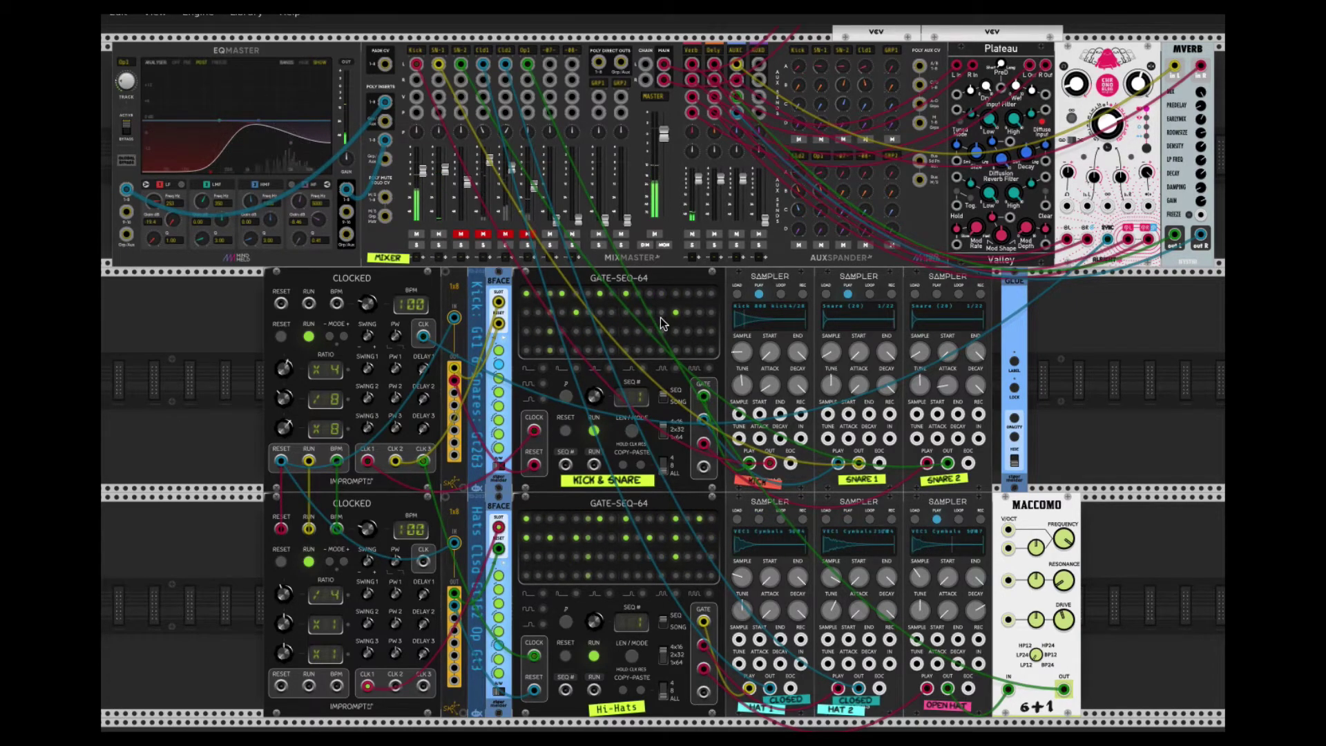
click(460, 234)
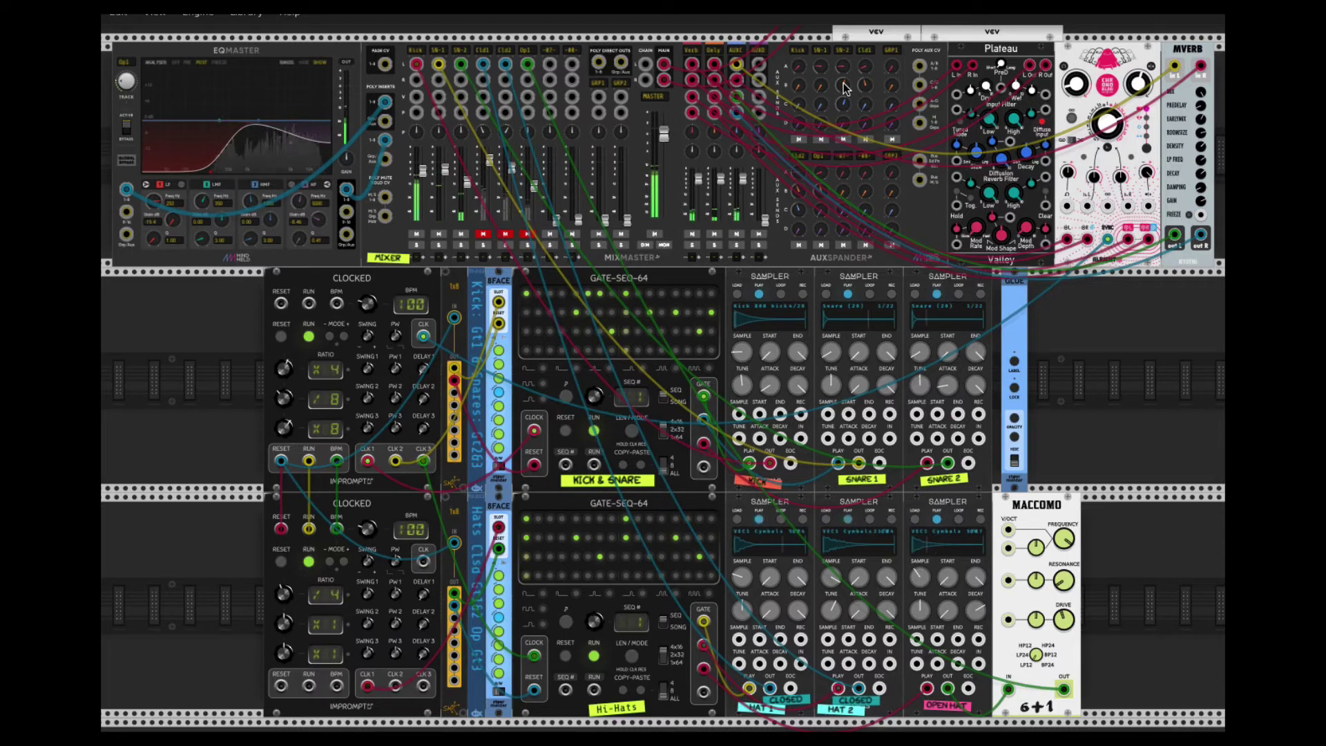
click(461, 244)
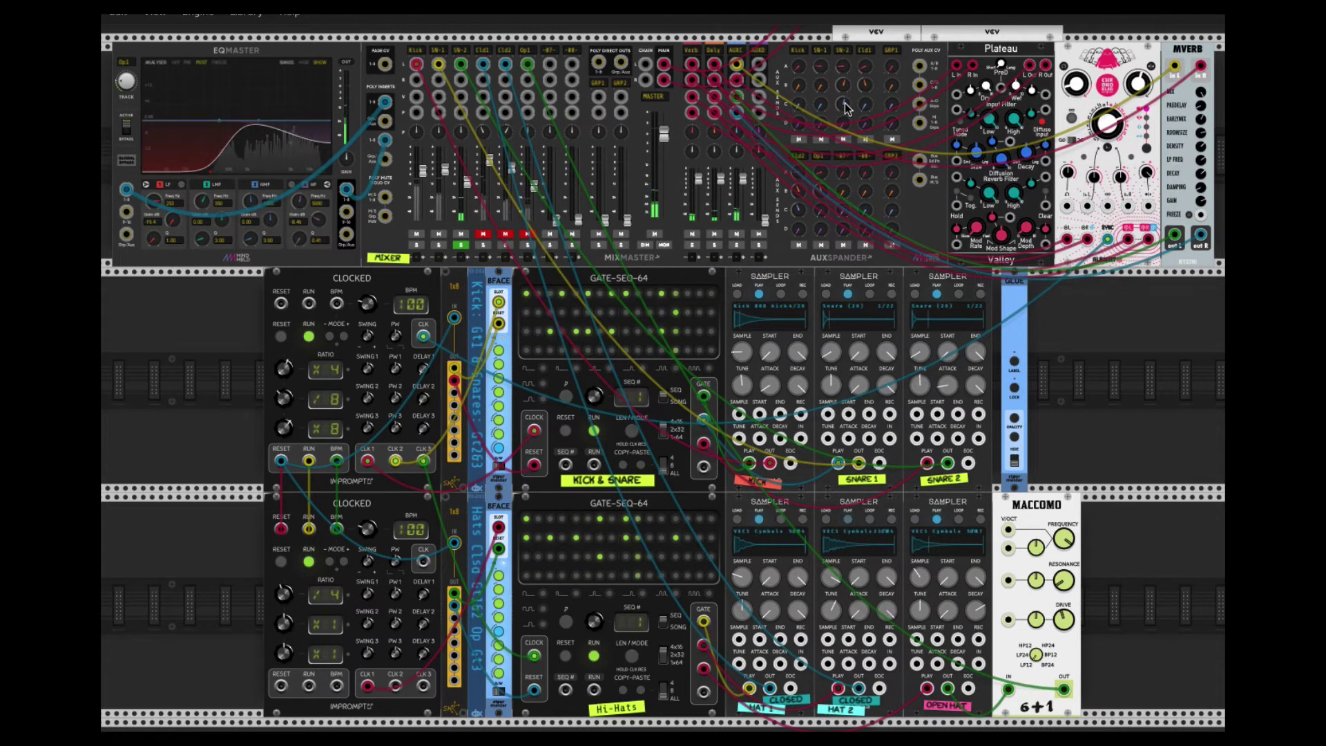
click(438, 245)
click(416, 245)
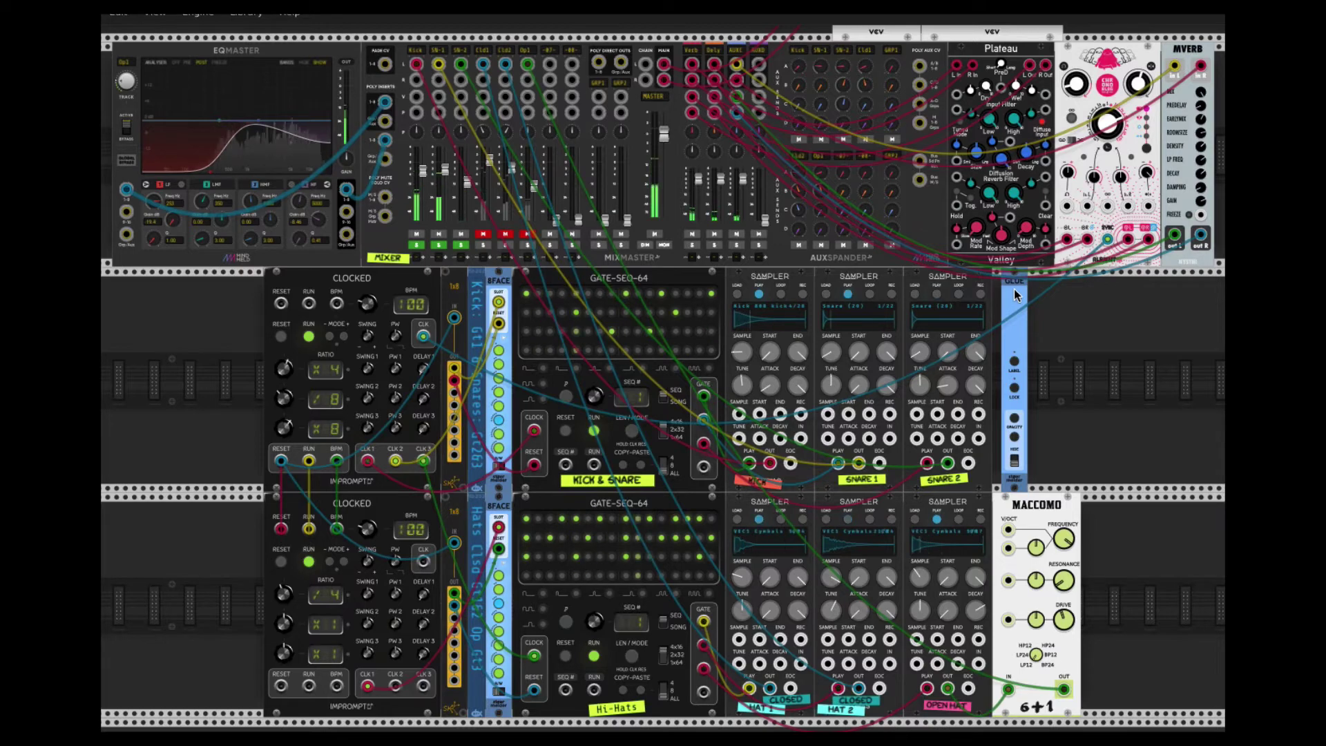
- Replace the GLUE module with a stoermelder 8FACE and place it directly before the Maccomo filter in the lower row
key(Return)
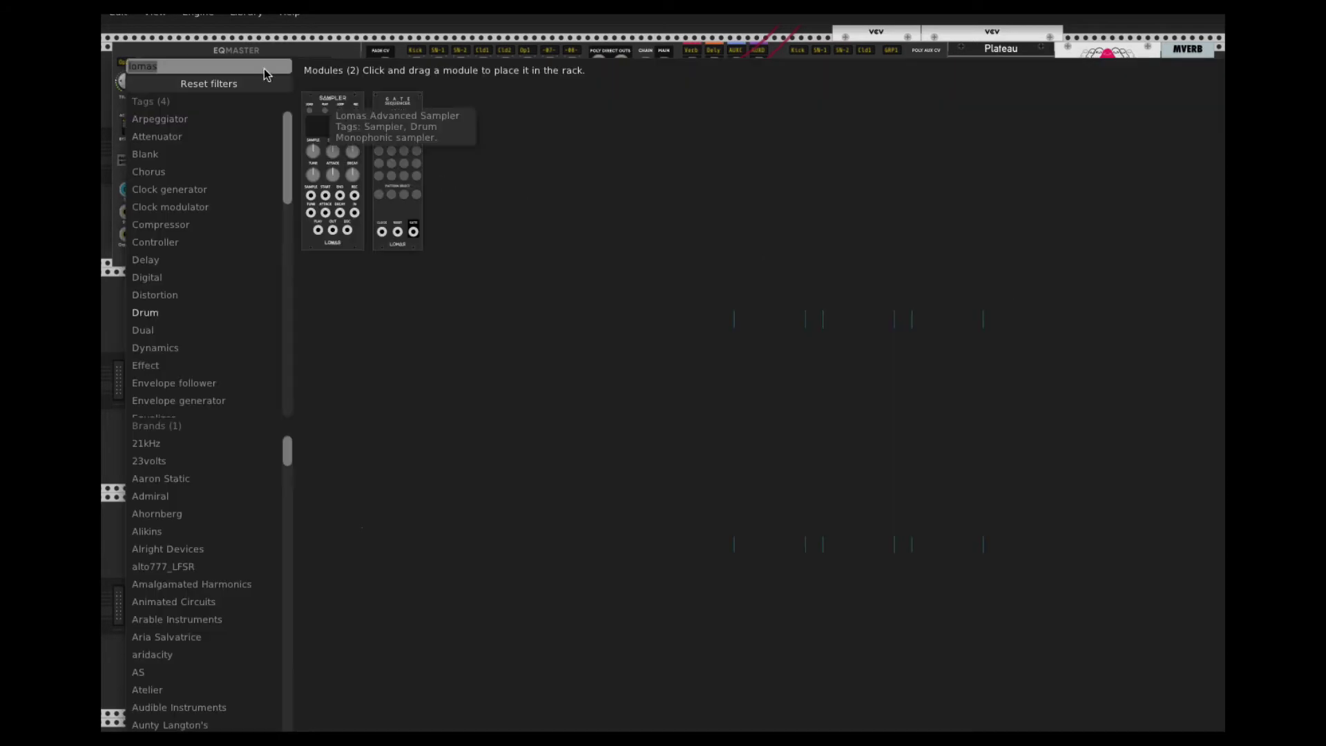
text(glue)
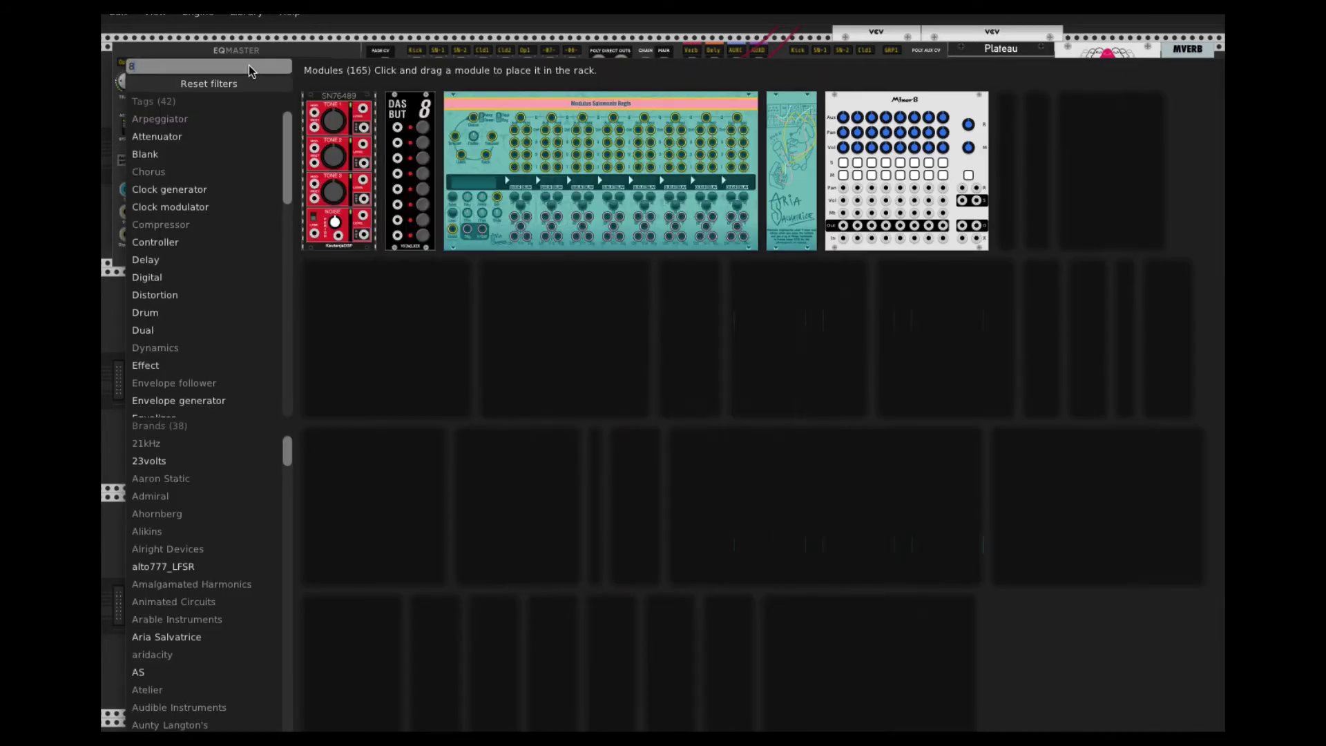
key(Escape)
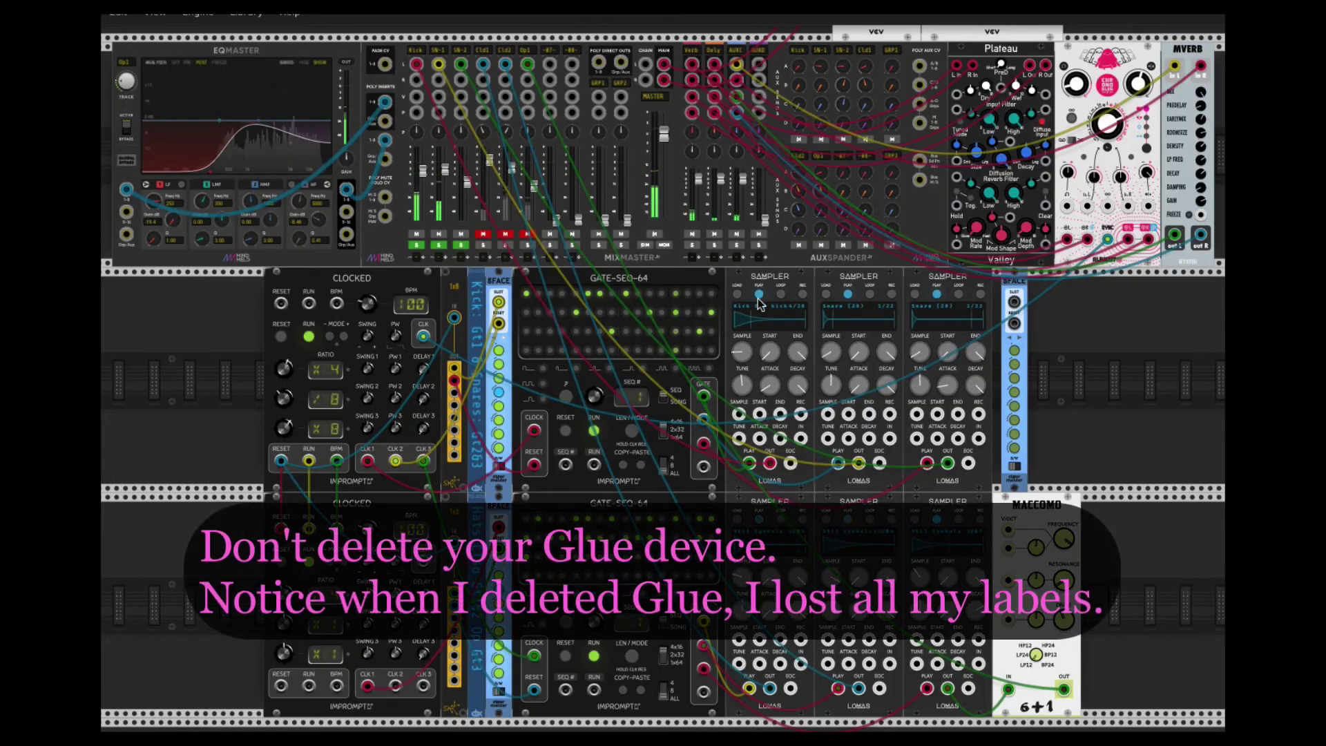
drag(1016, 296, 1053, 296)
drag(1027, 508, 1158, 507)
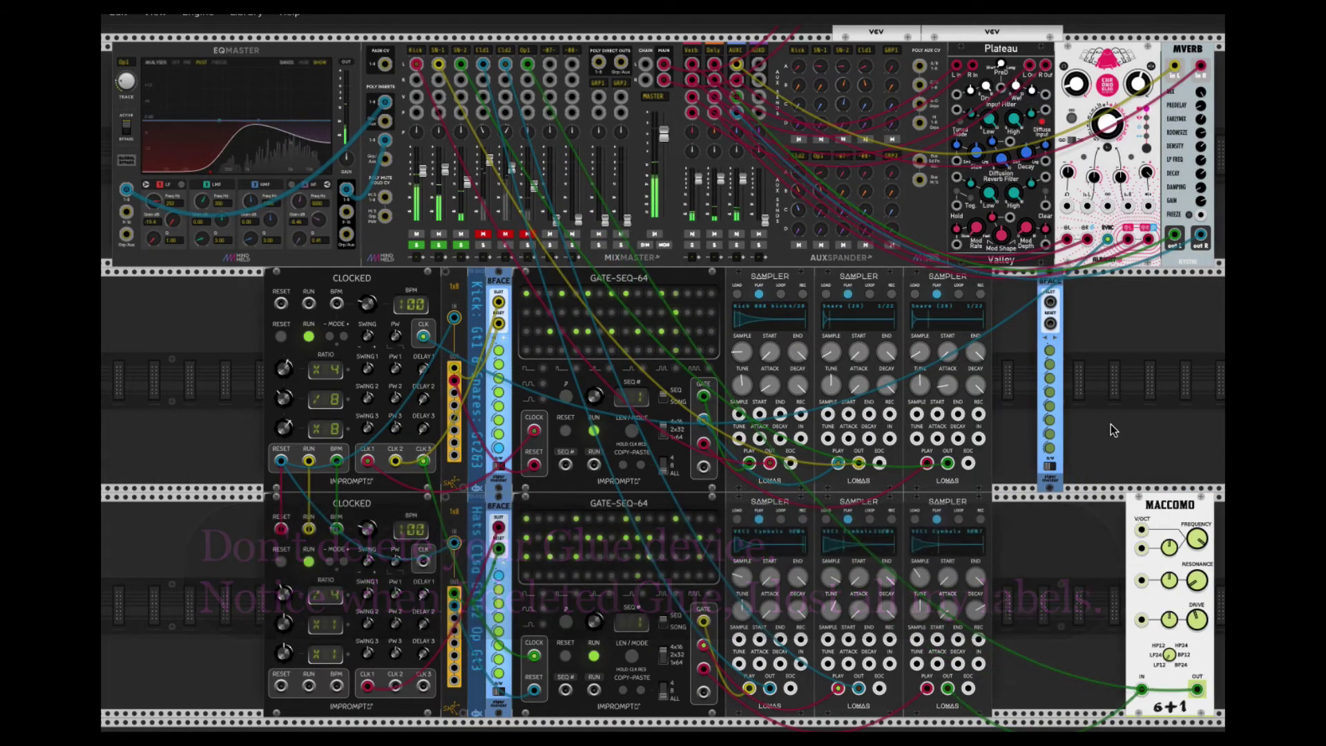
drag(1049, 297, 1006, 518)
drag(1193, 510, 1087, 511)
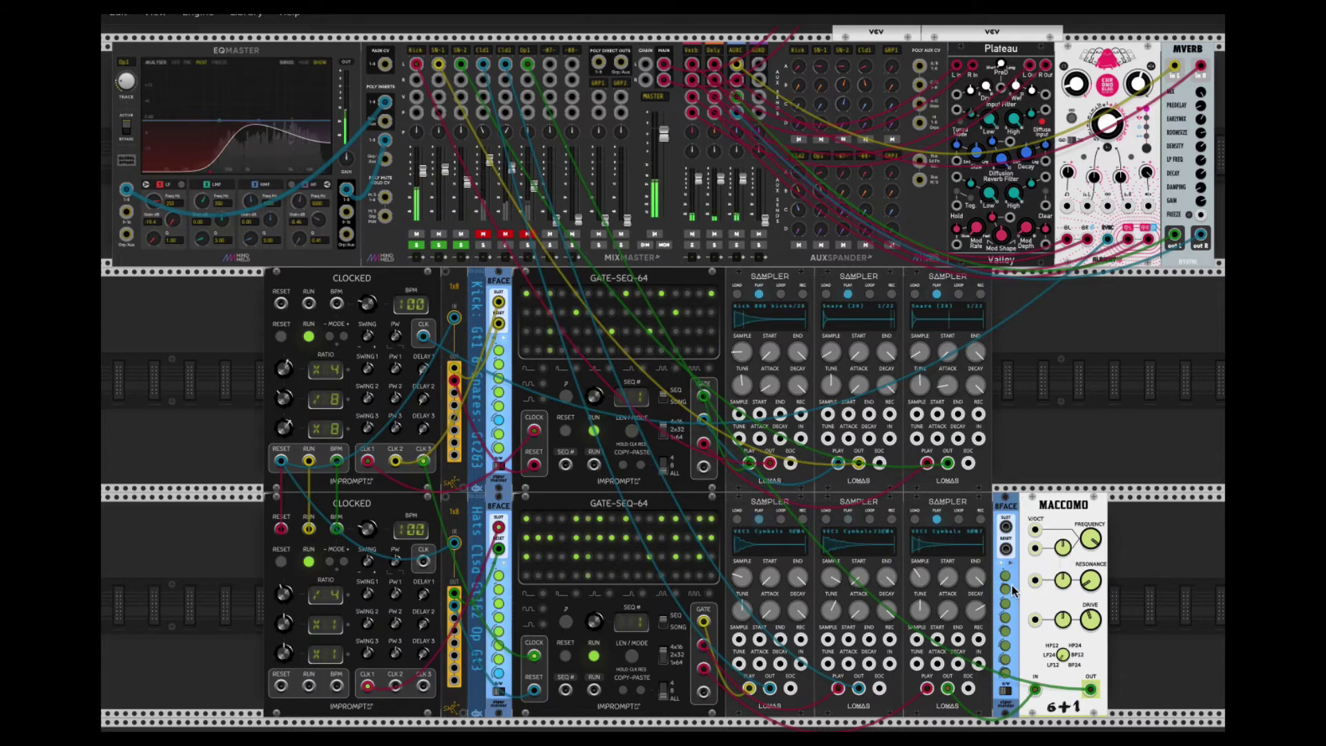
- Store different Maccomo settings in the first three slots of its 8FACE with write mode, and recall the third slot with write mode off
right_click(1008, 540)
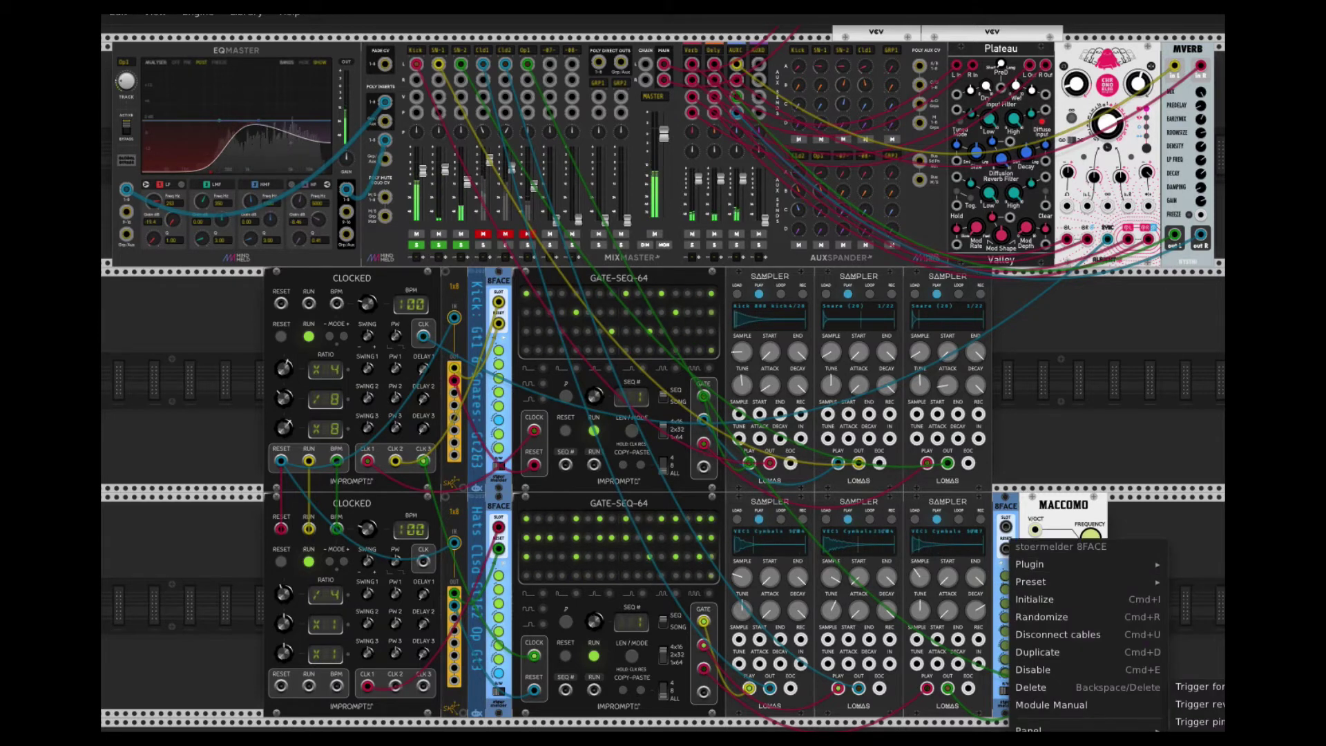
click(1010, 562)
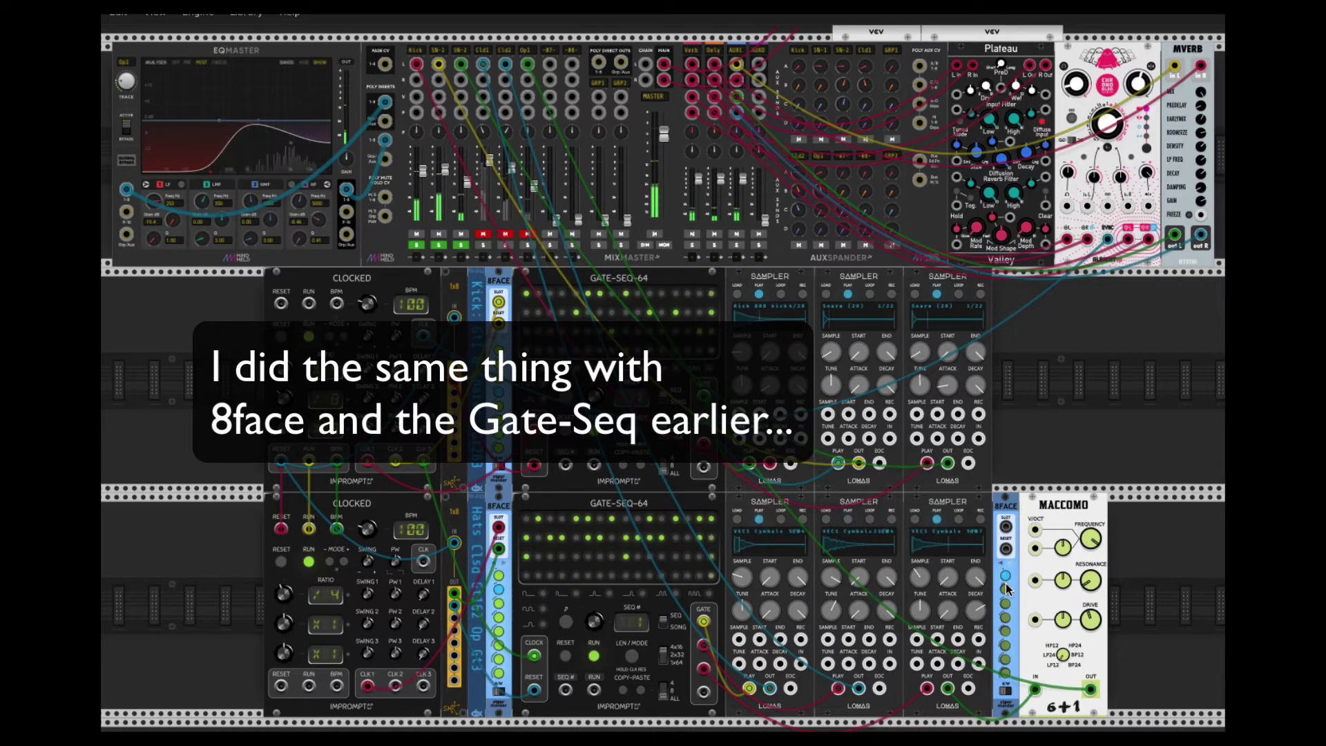
click(1006, 691)
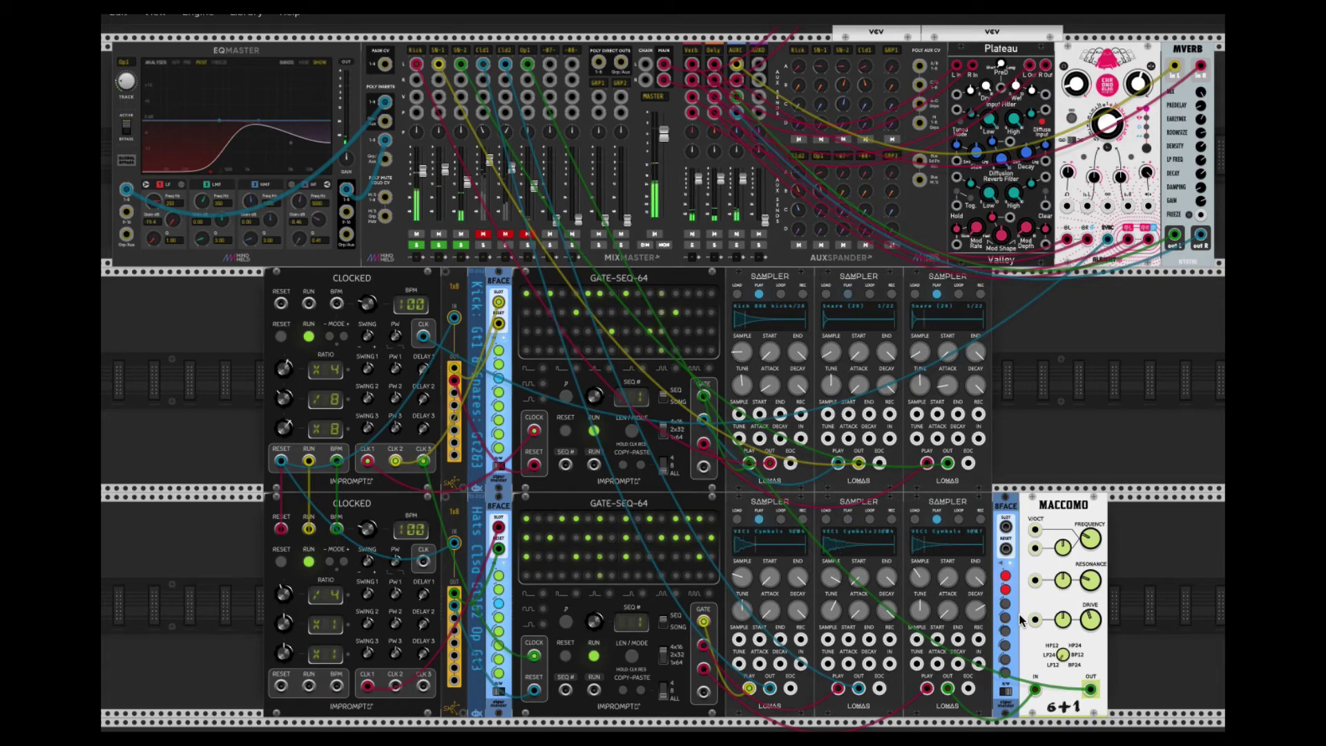
drag(1093, 624, 1093, 624)
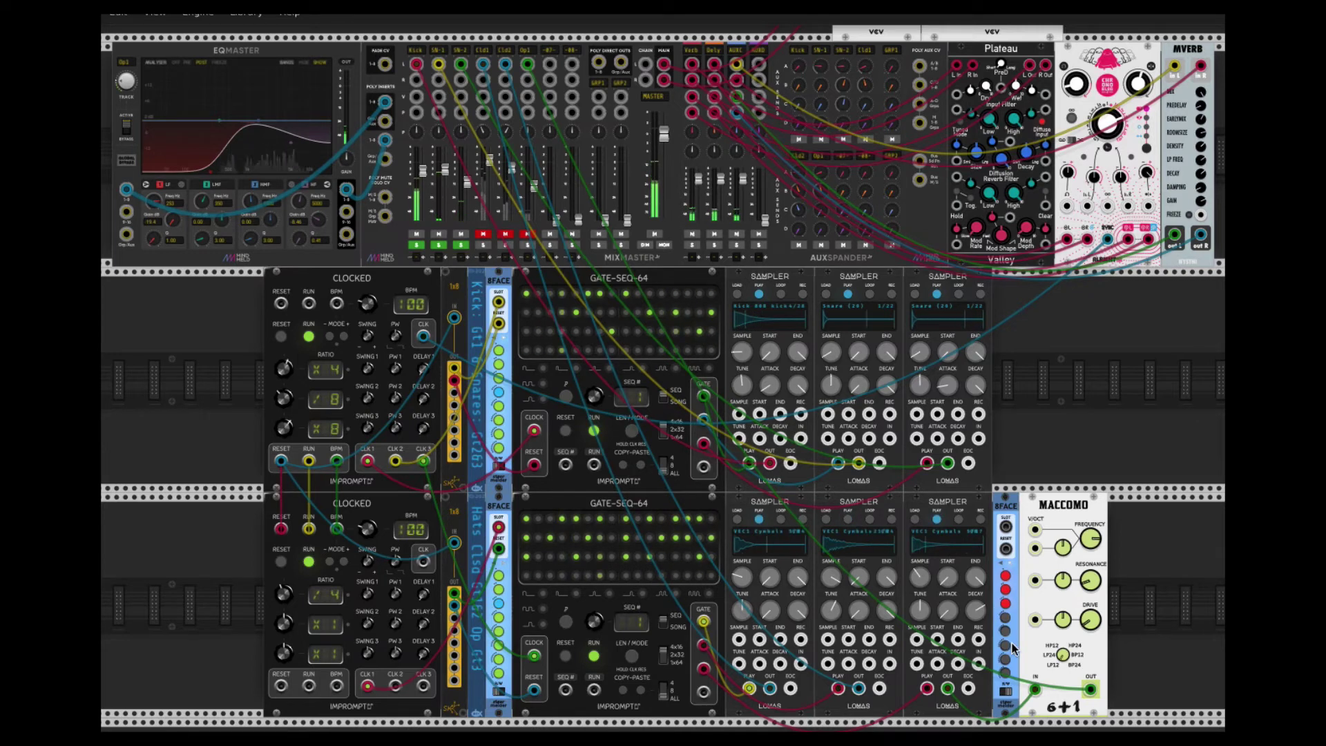
click(1006, 691)
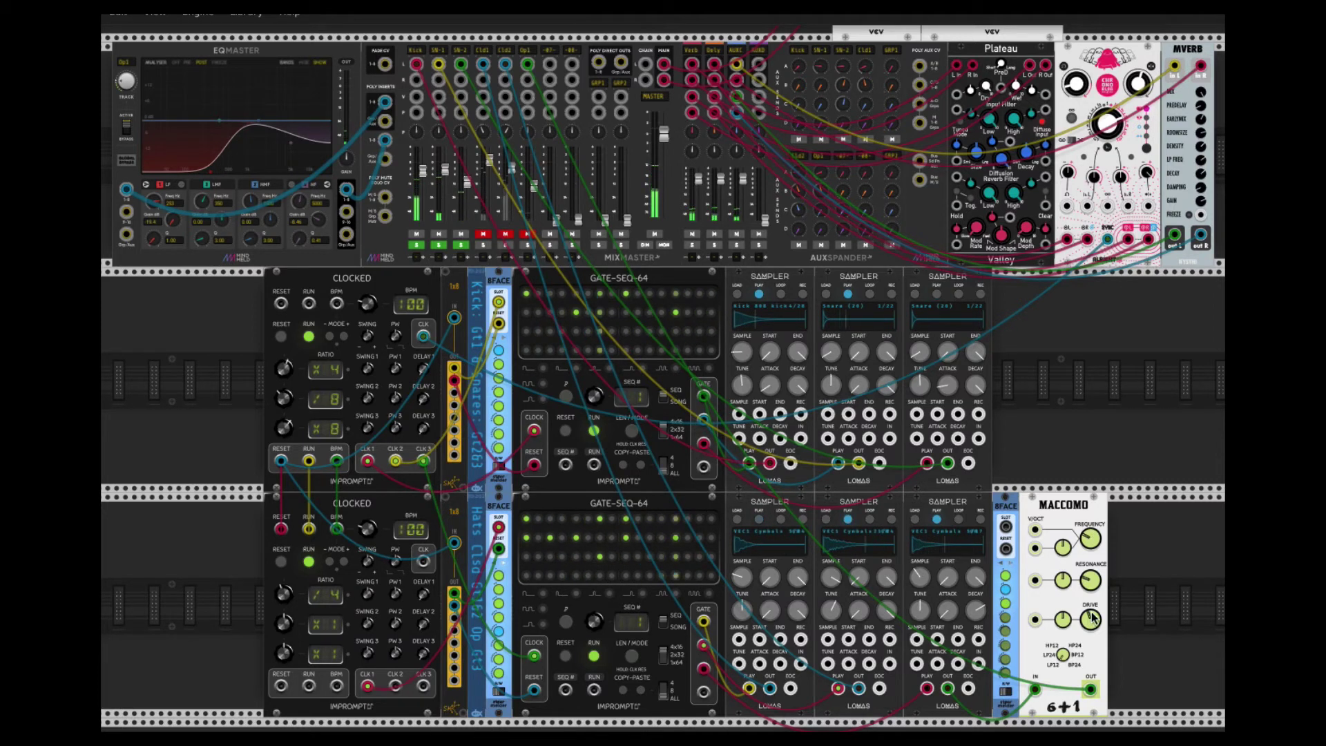
click(1006, 605)
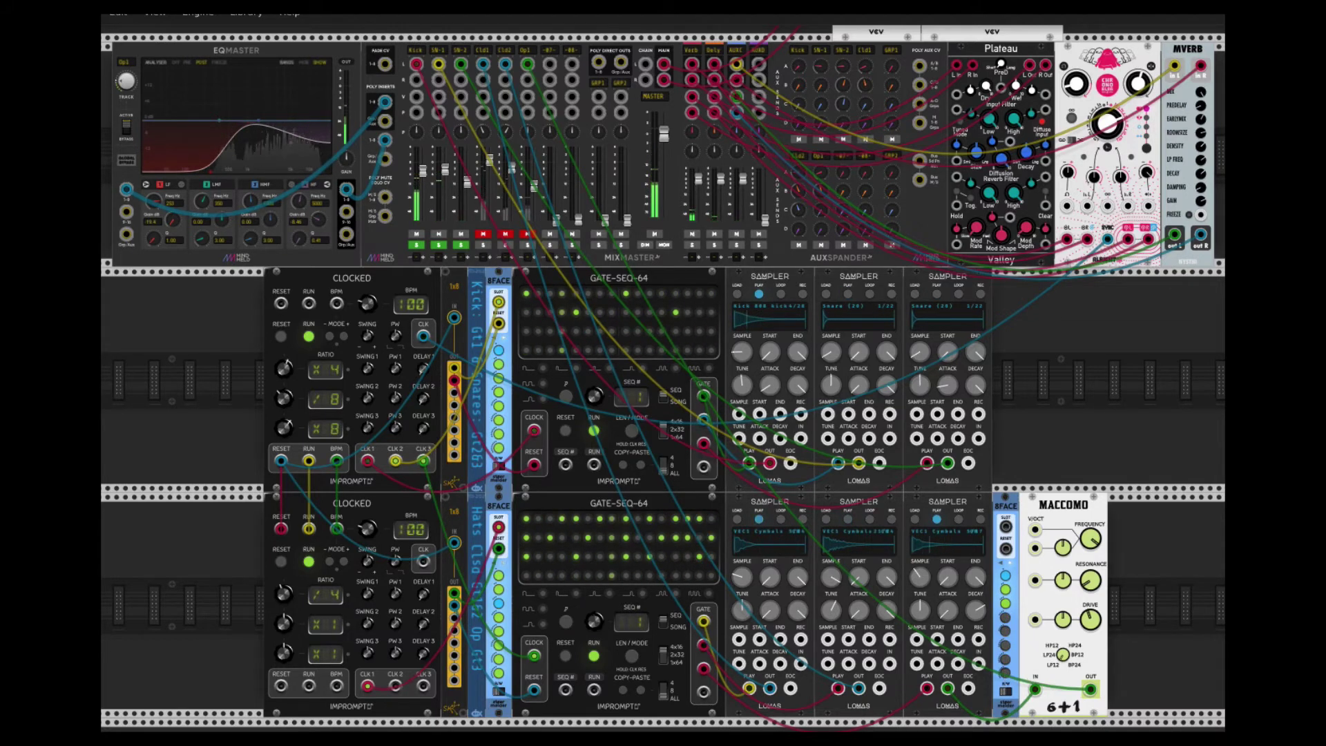
- Try patching the lower CLOCKED's CLK 2 output to the Maccomo 8FACE's SLOT input, and remove that cable and the 8FACE
drag(395, 686, 1006, 526)
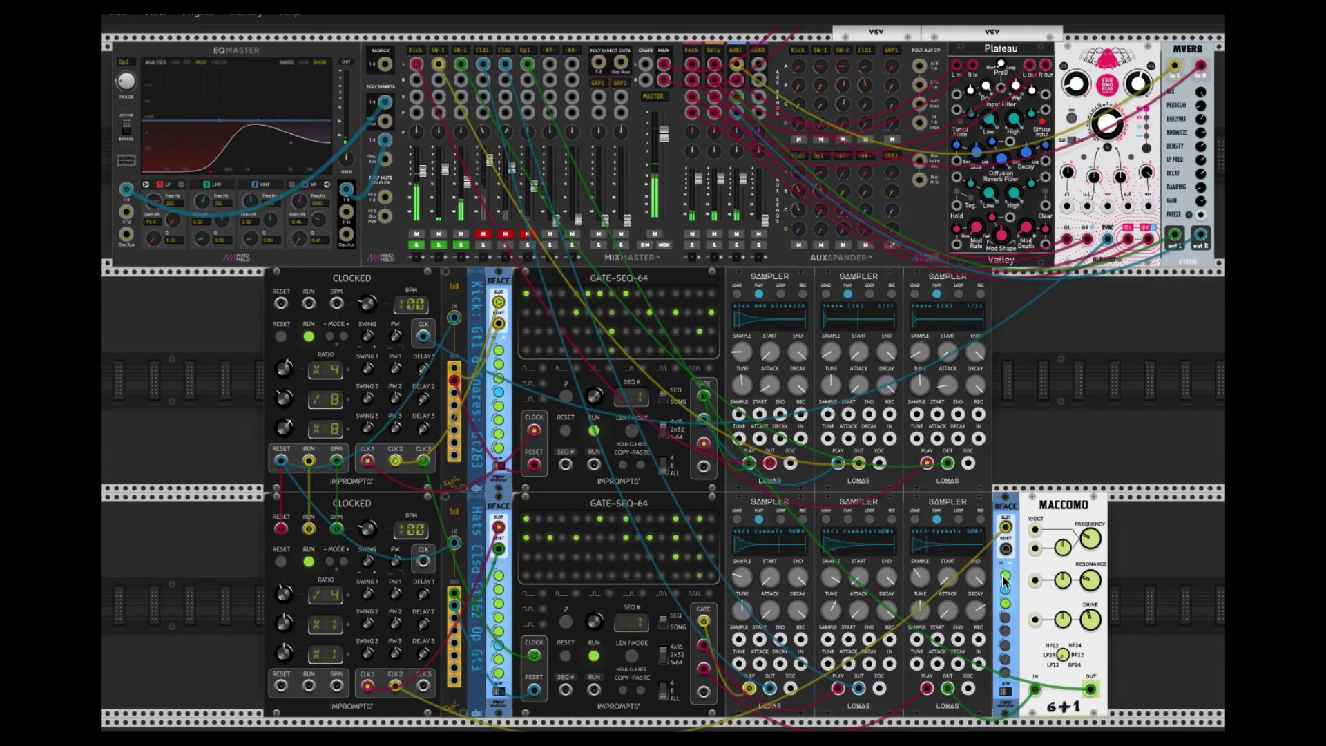
drag(1005, 528, 912, 592)
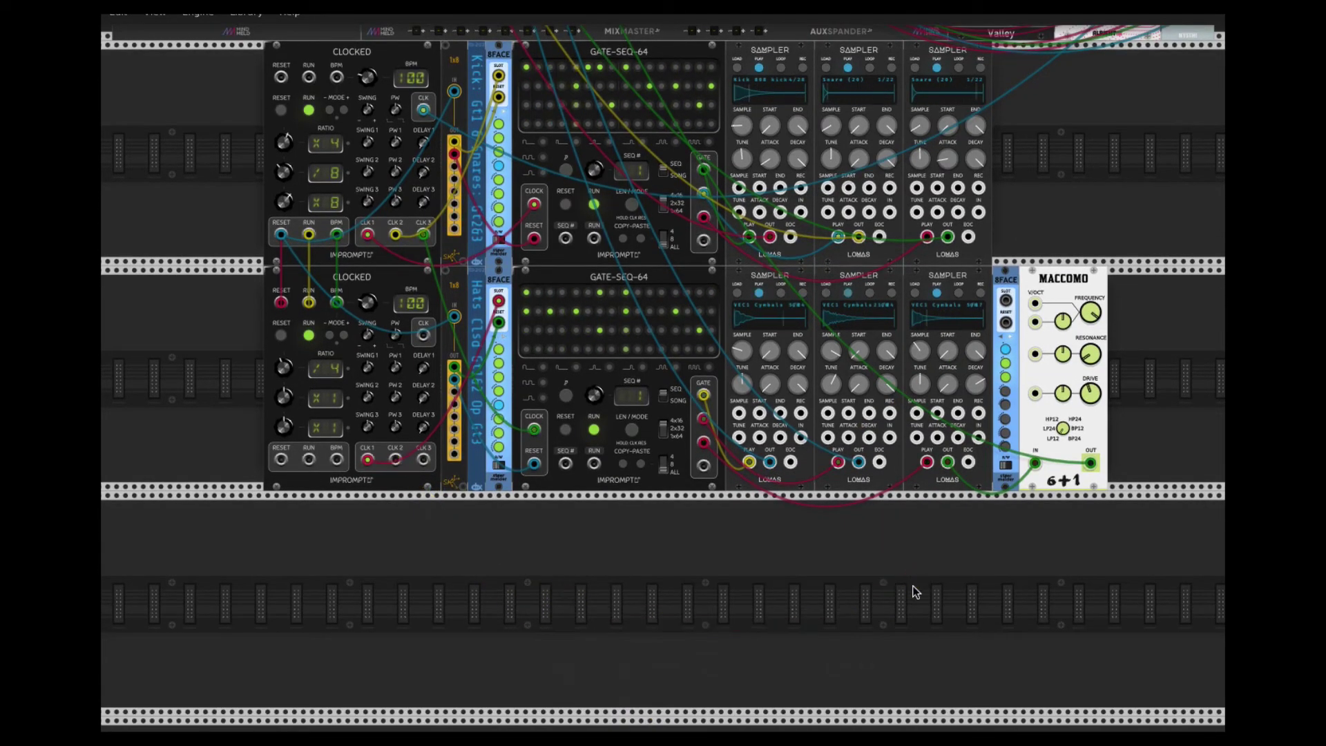
key(Delete)
- Clear the solos on the Kick and snare channels, leave both closed-hat channels unmuted, and check the Maccomo filter's options
scroll(1005, 380, up, 3)
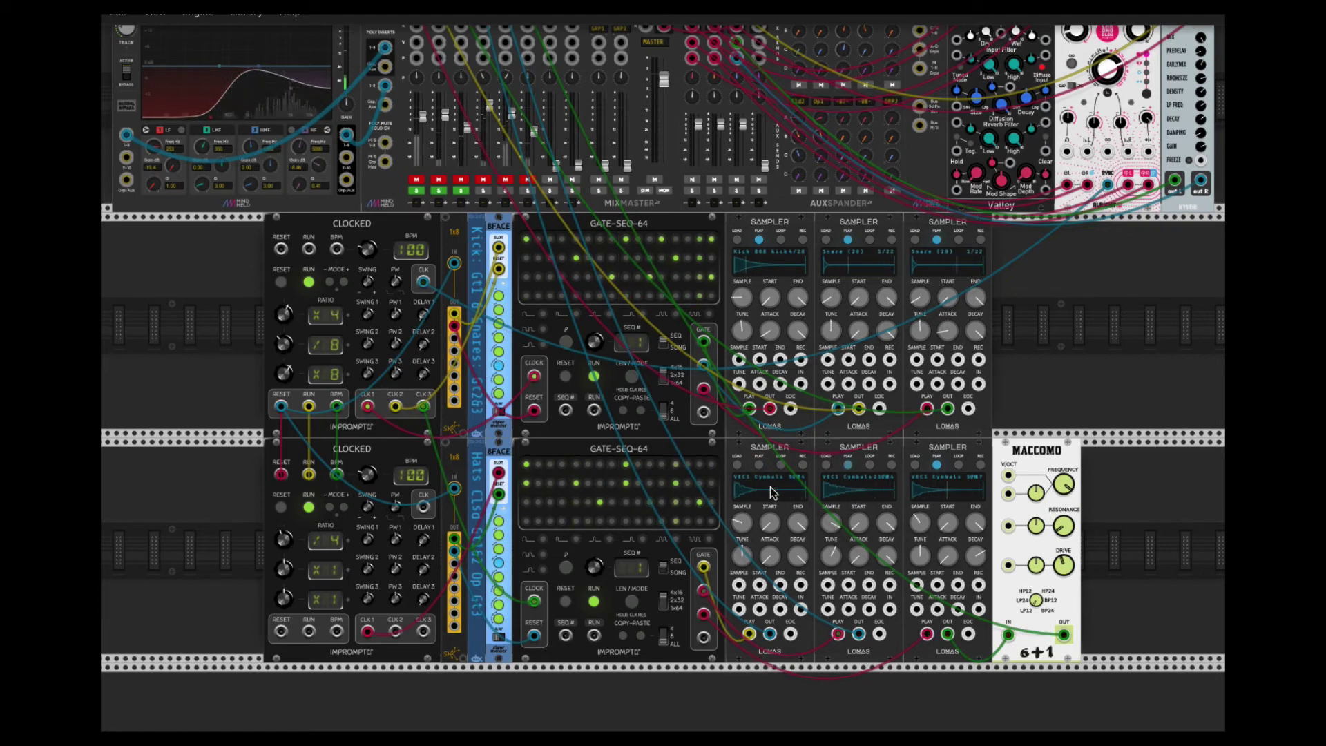
click(439, 191)
click(416, 191)
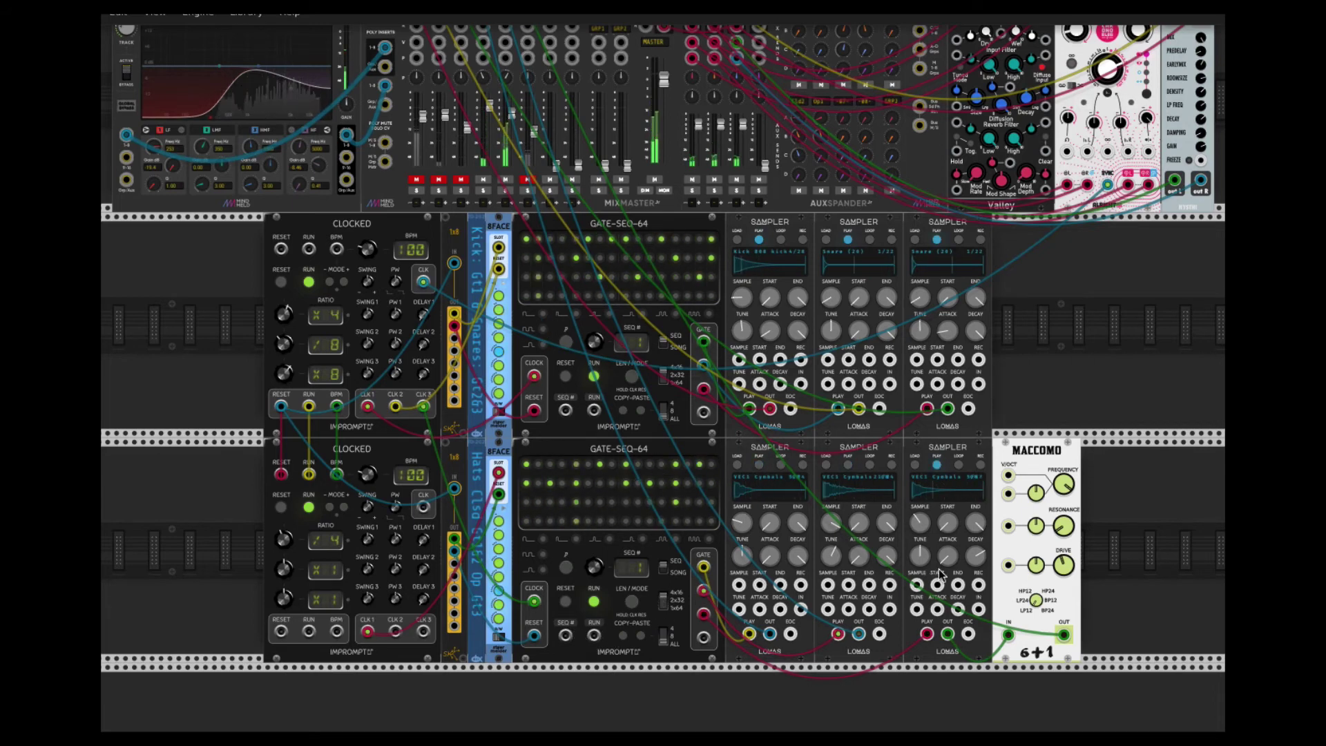
right_click(1034, 460)
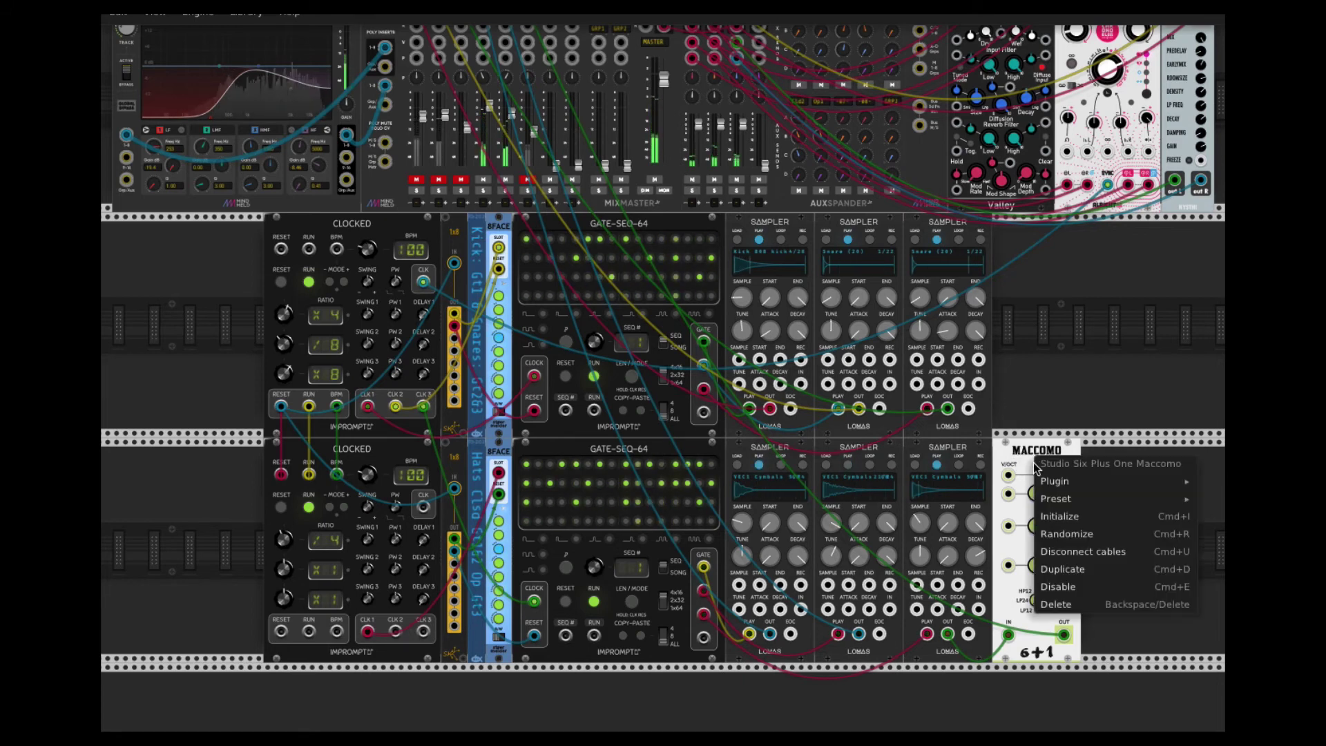
click(1034, 461)
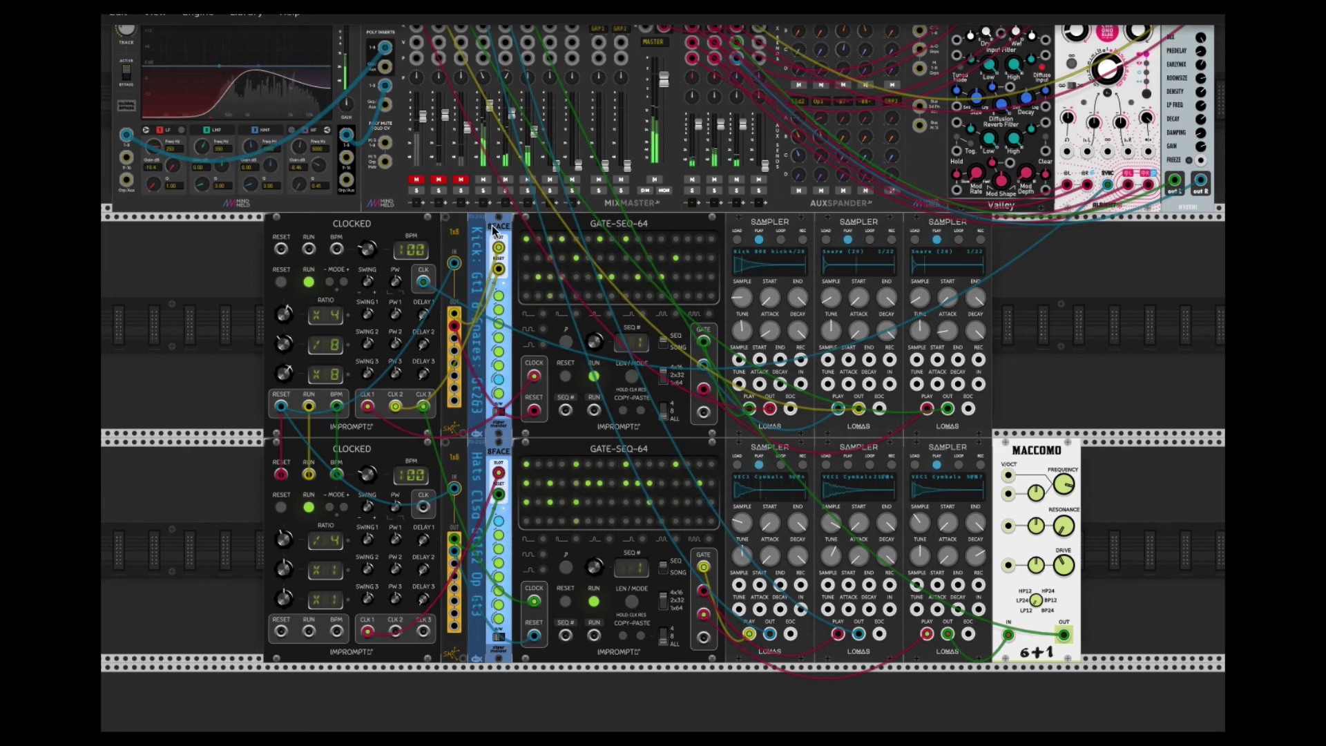
- Unmute the SN-2, SN-1 and Kick channels on the MixMaster
click(458, 180)
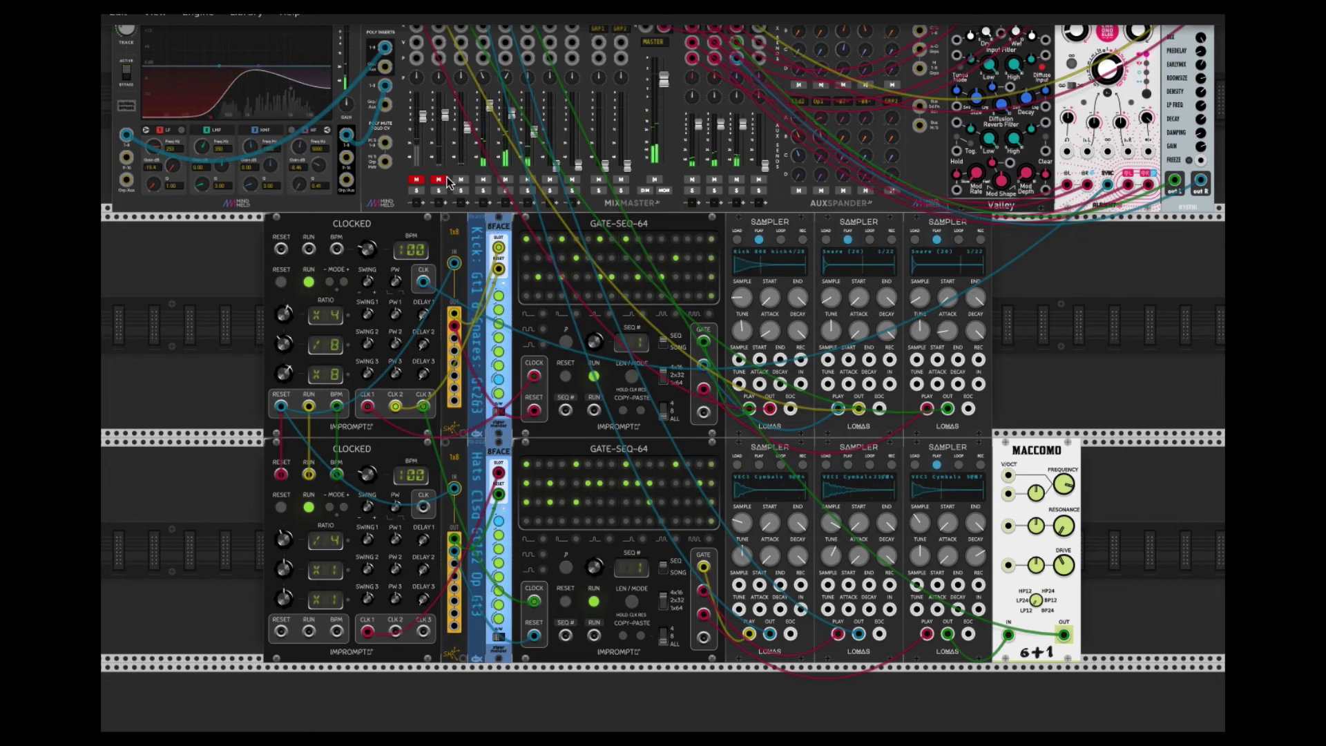
click(439, 180)
click(416, 179)
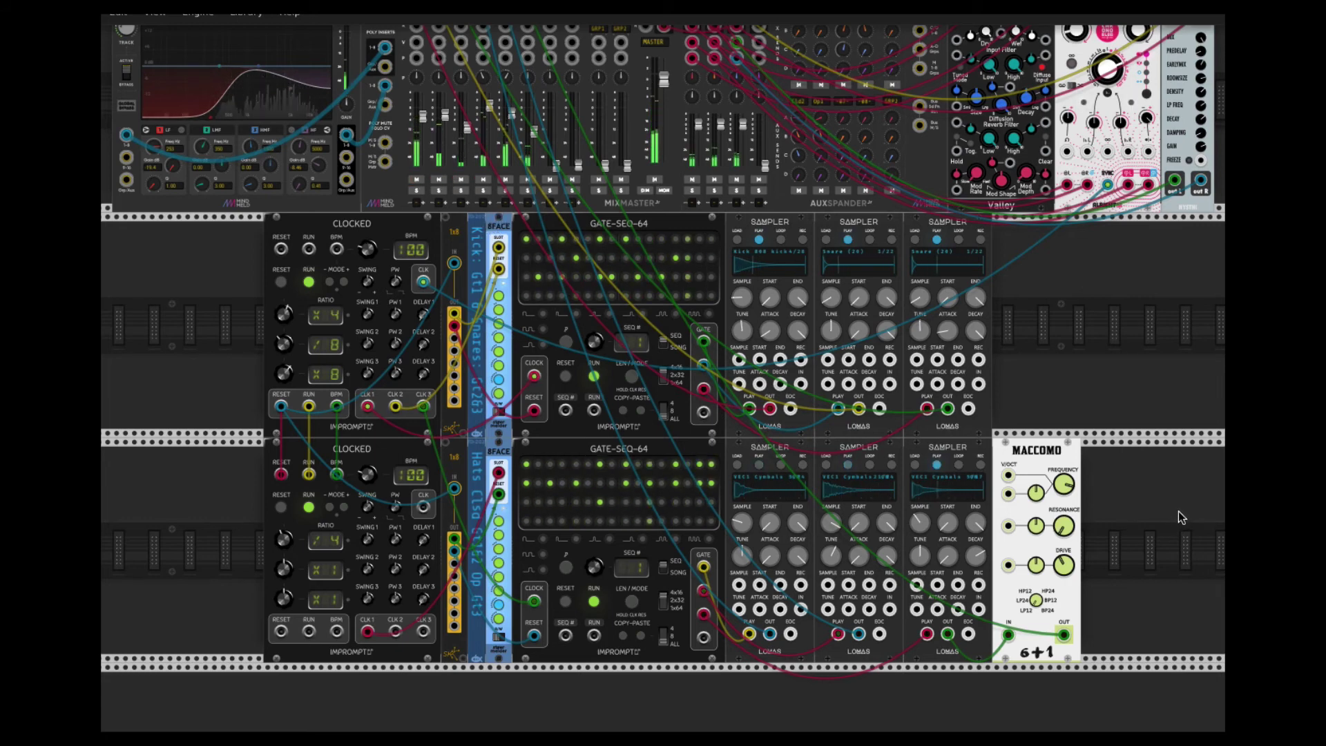
- Examine the options of the MixMaster and EqMaster modules, including how EqMaster fetches track labels from the mixer
scroll(663, 373, up, 3)
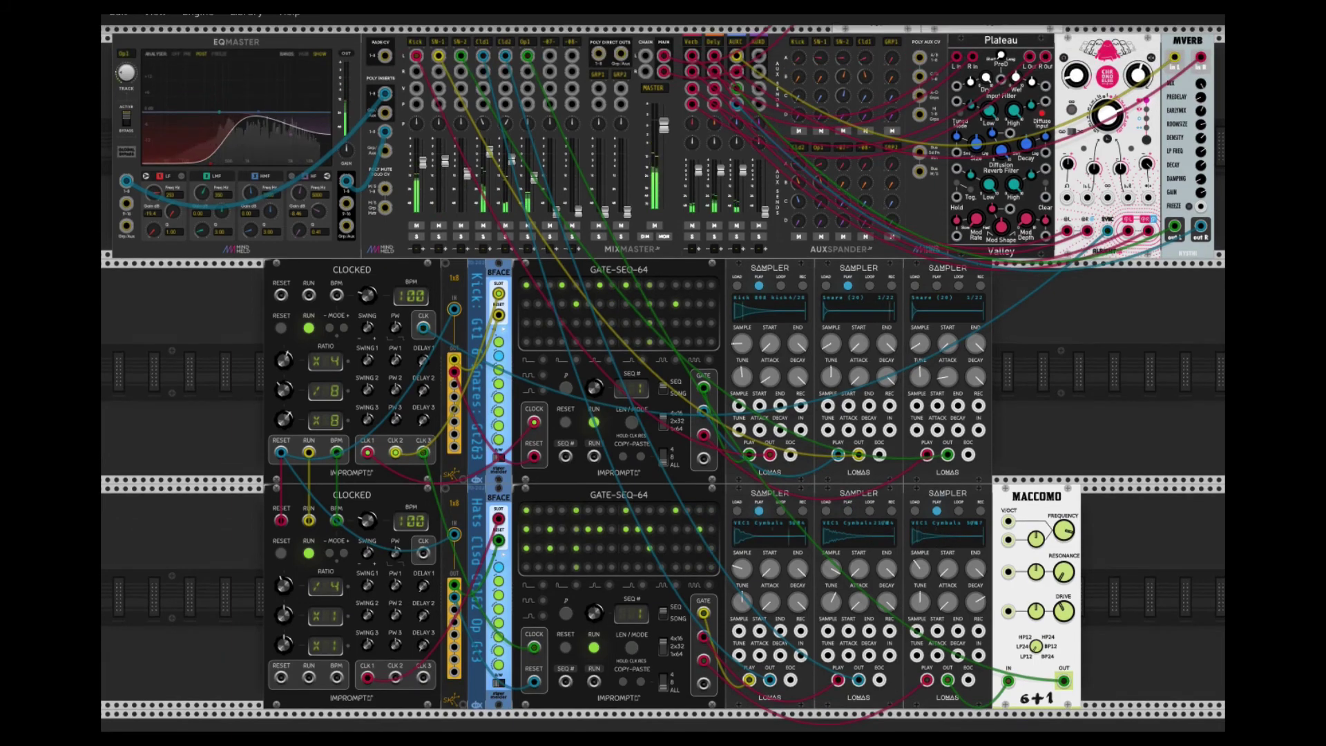
scroll(1129, 412, down, 1)
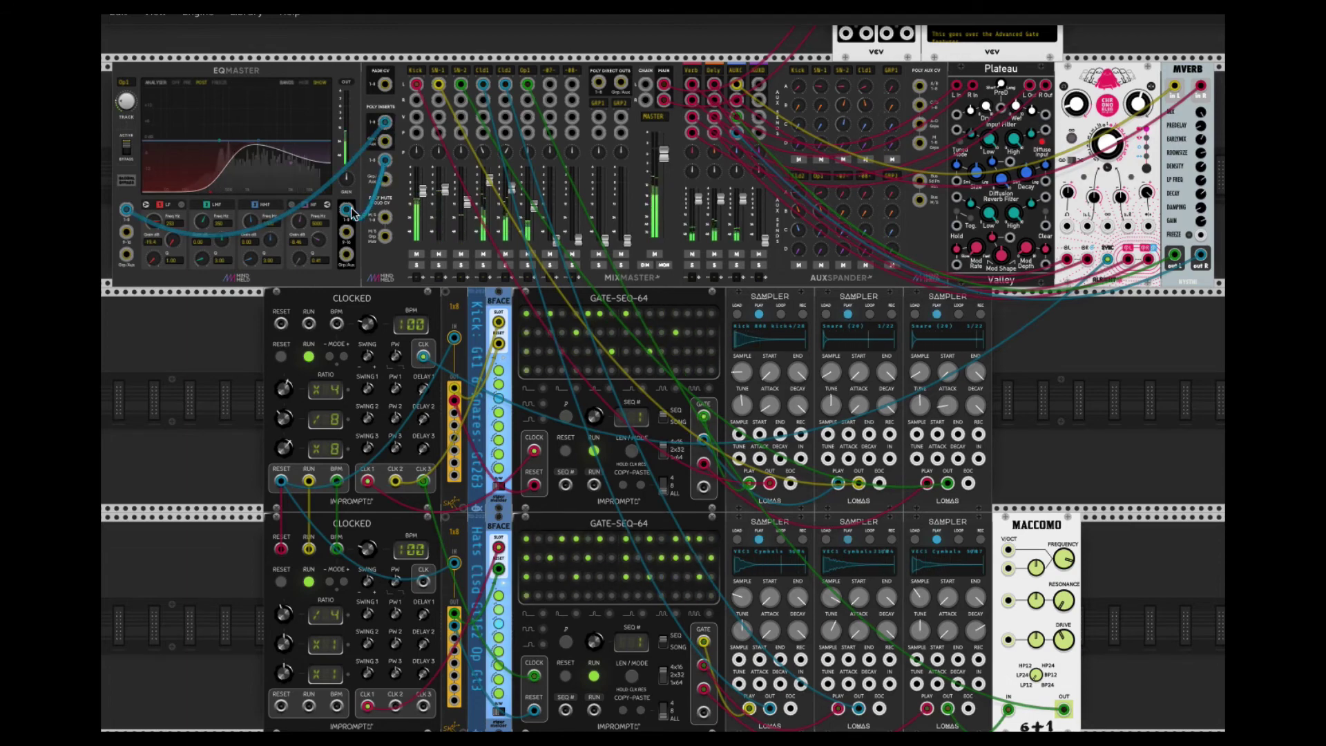
right_click(377, 262)
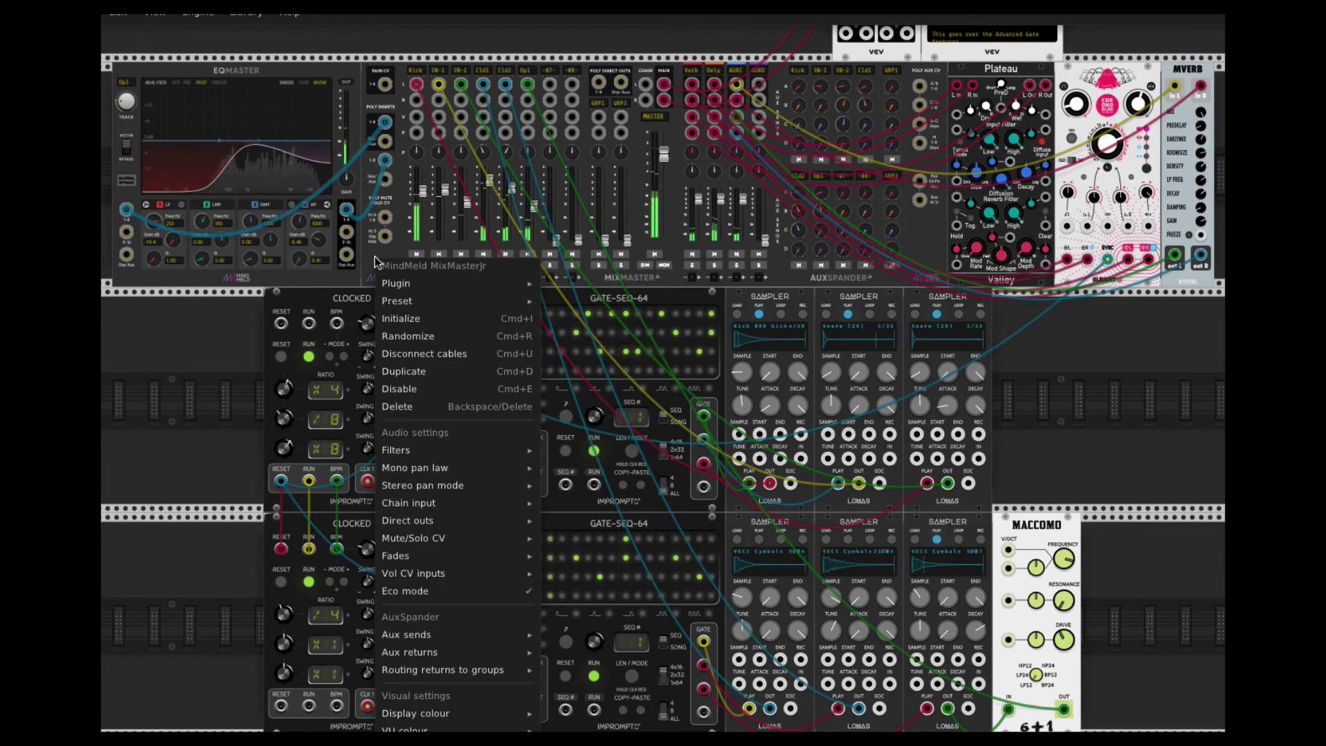
right_click(316, 68)
right_click(317, 68)
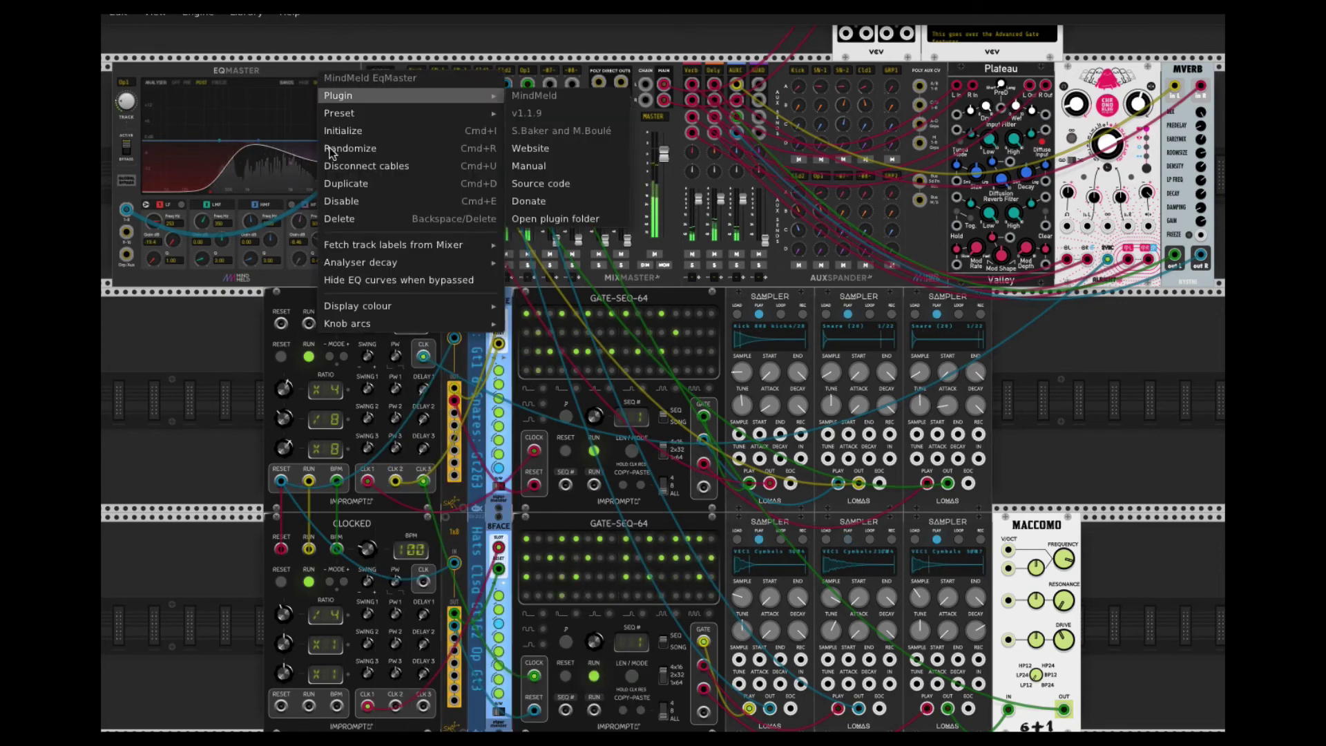
mouse_move(352, 247)
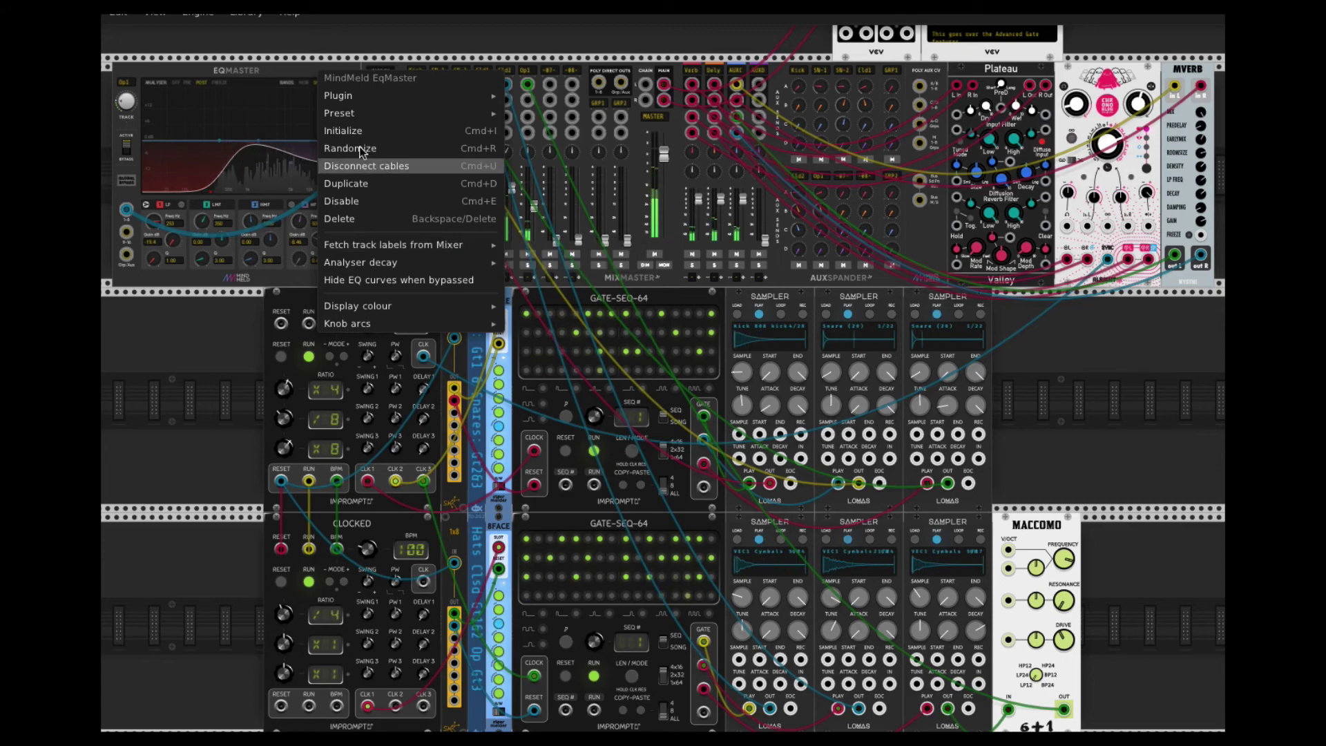
- Examine the EqMaster's EQ curves track by track, from Kick through SN-1, SN-2 and both closed-hat tracks to the open hat
click(114, 110)
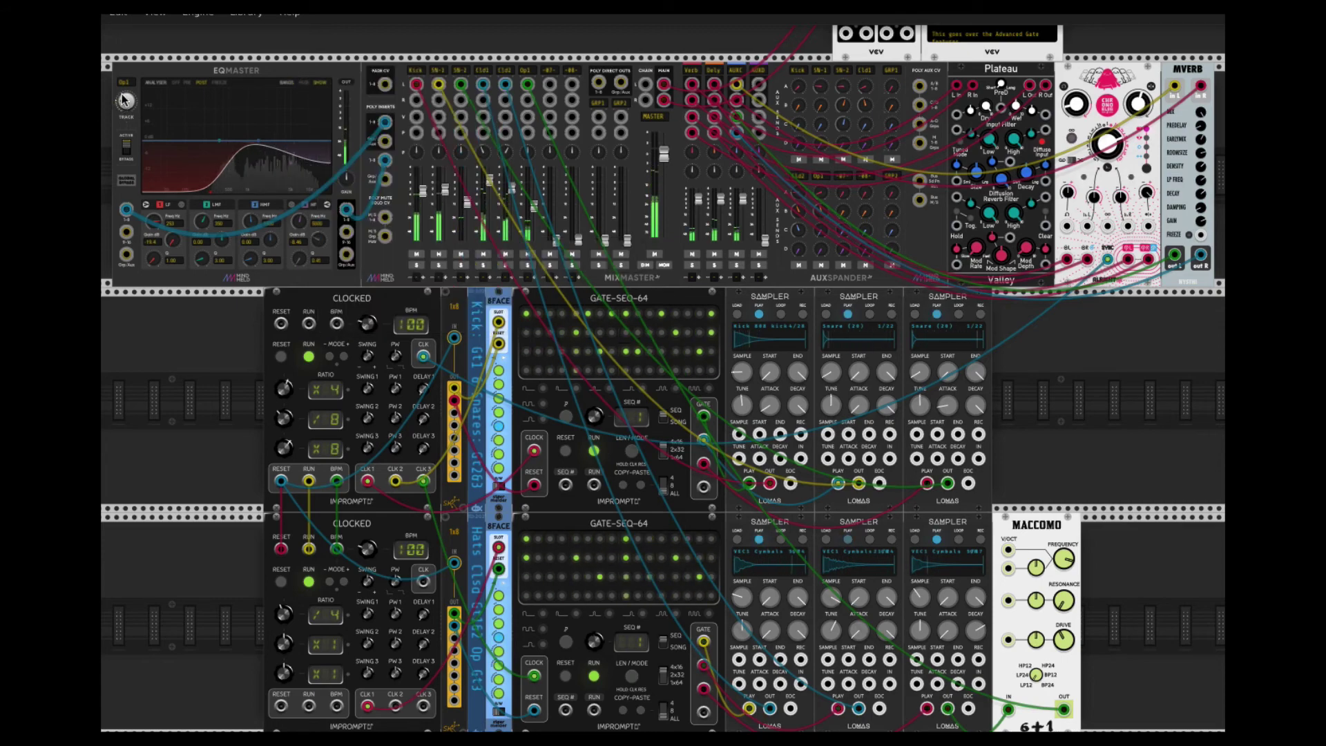
drag(124, 101, 143, 204)
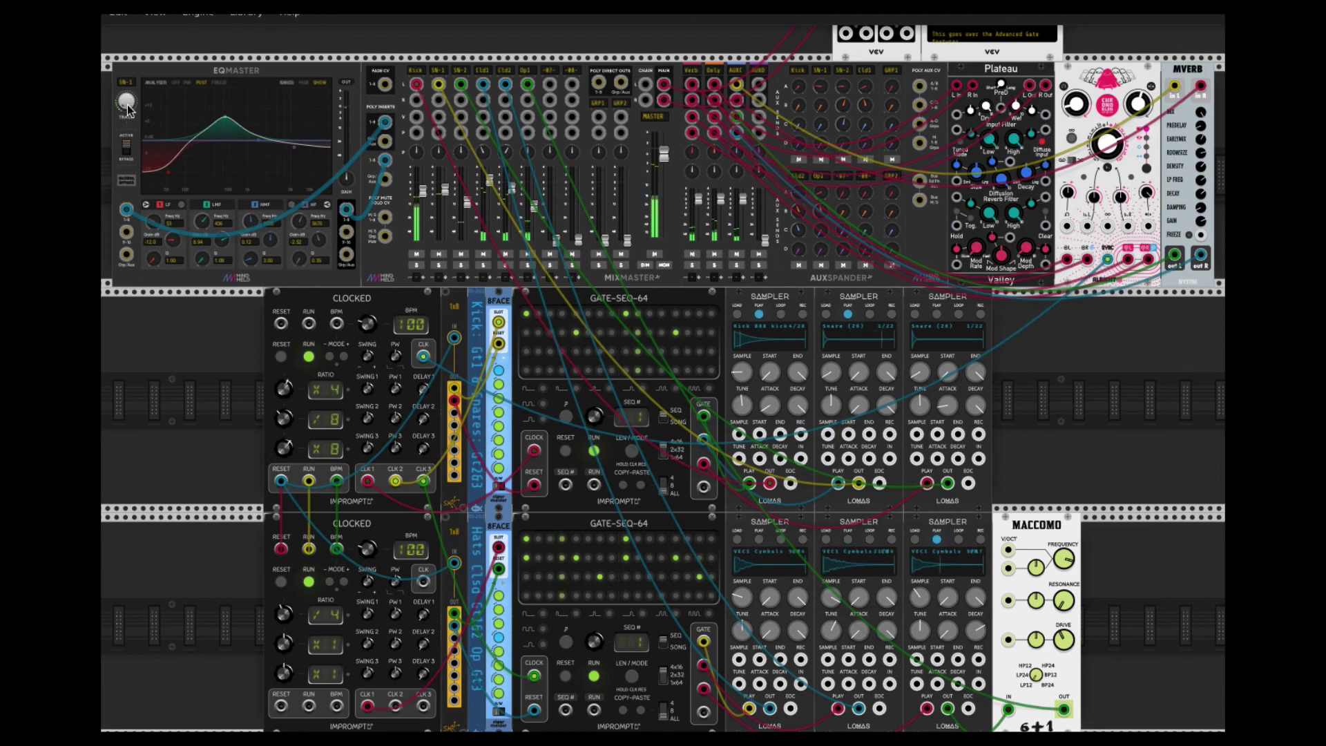
drag(128, 109, 132, 228)
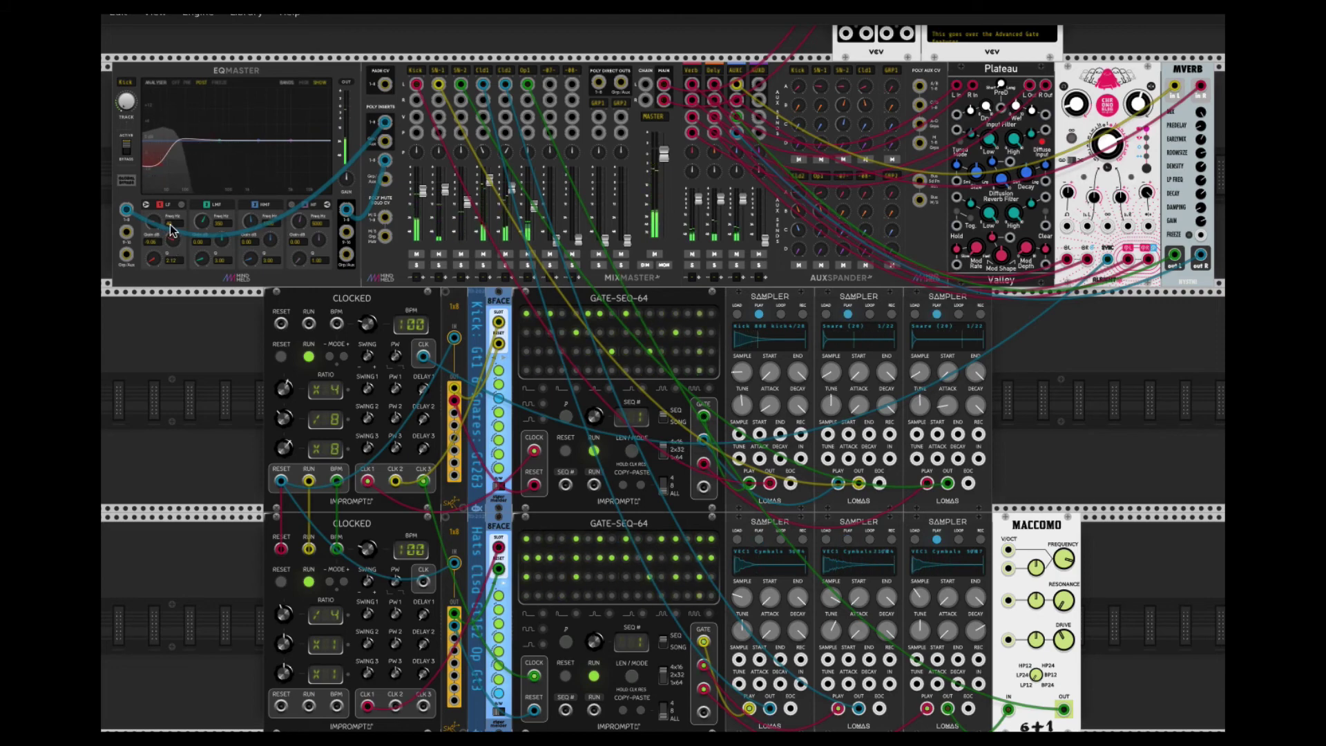
drag(125, 100, 125, 81)
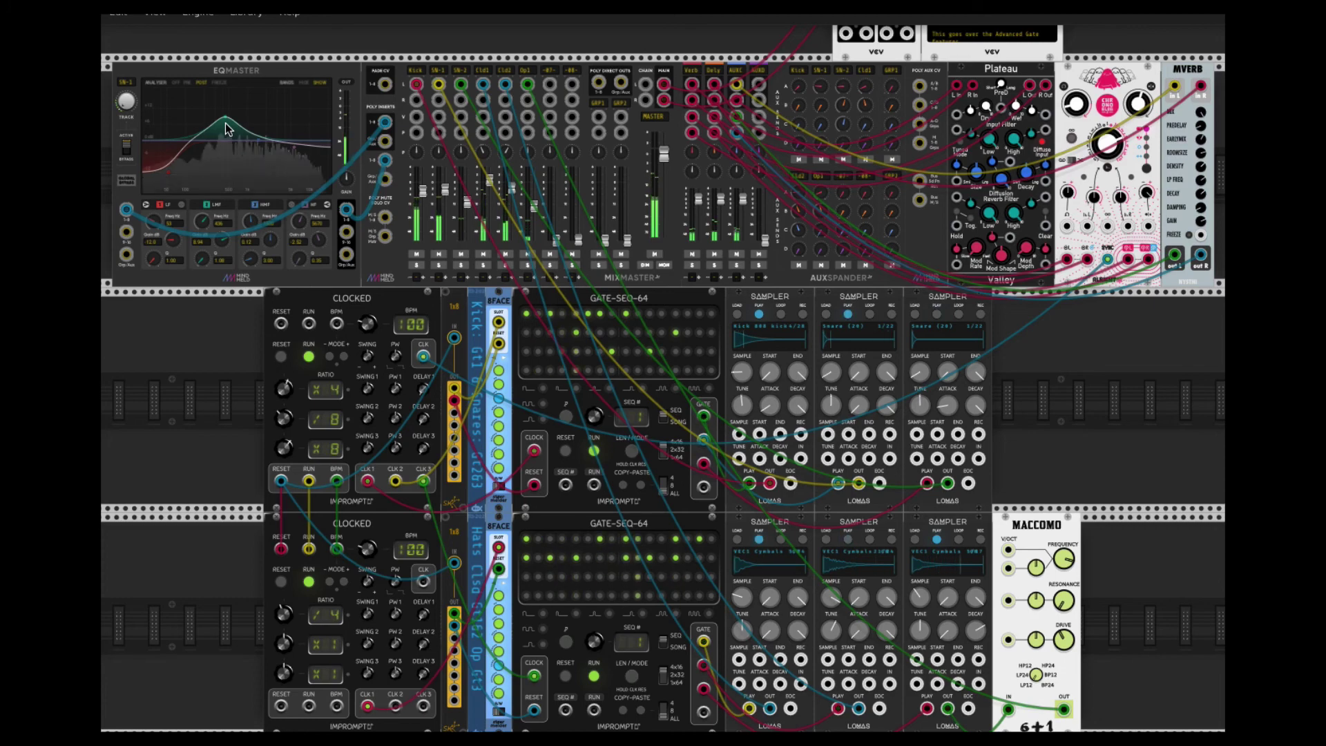
drag(125, 102, 125, 86)
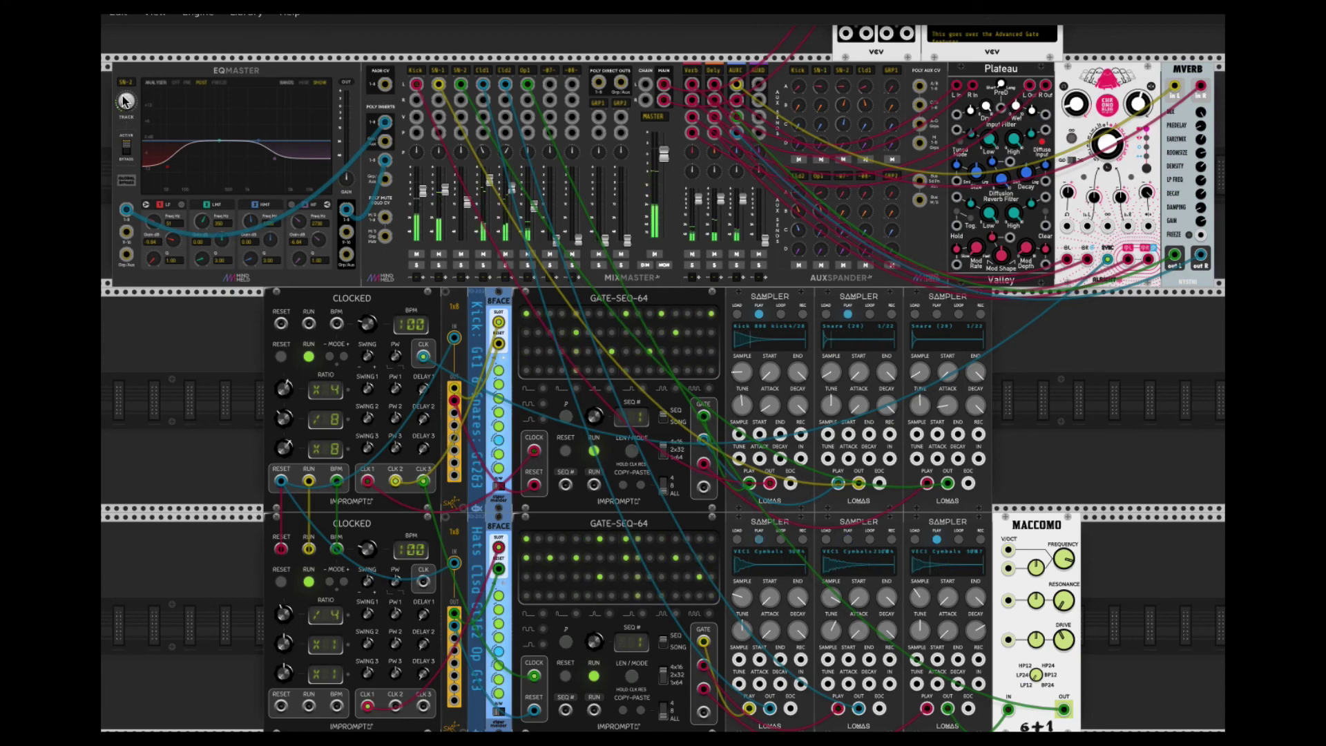
drag(125, 101, 119, 84)
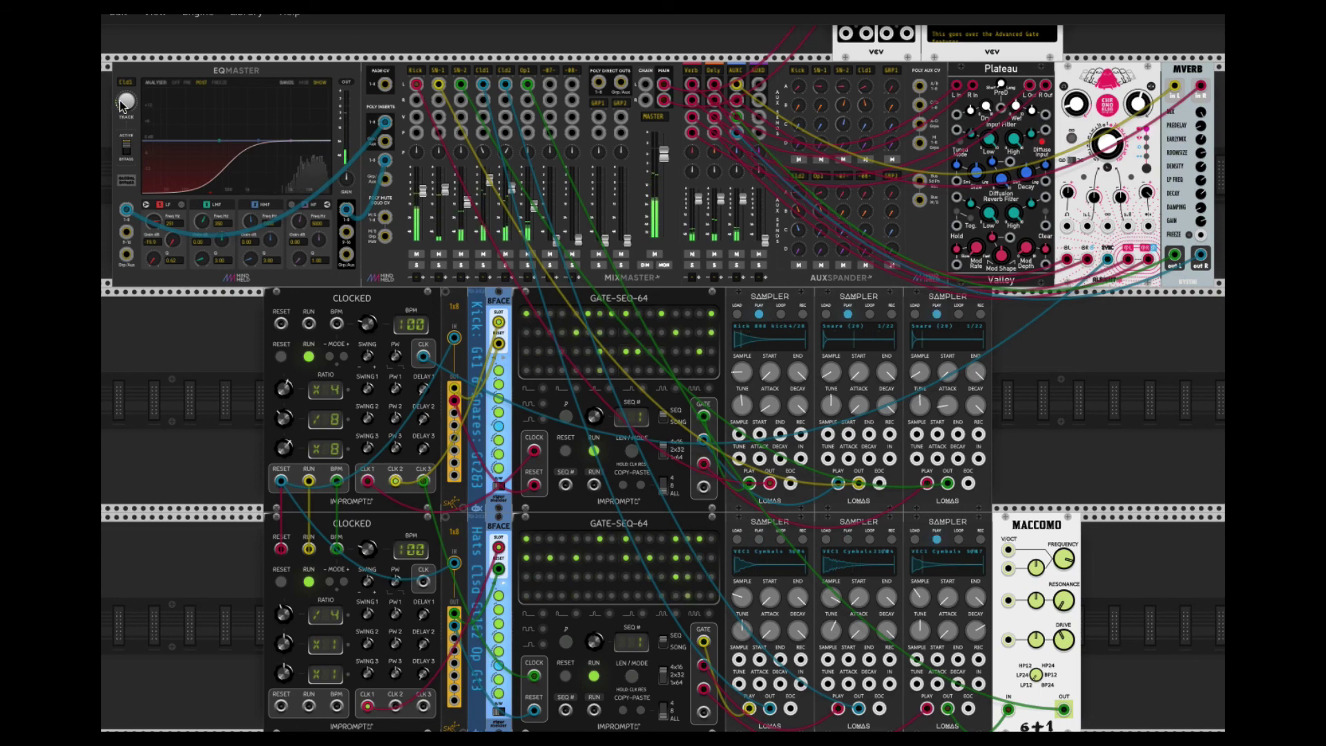
drag(122, 99, 119, 85)
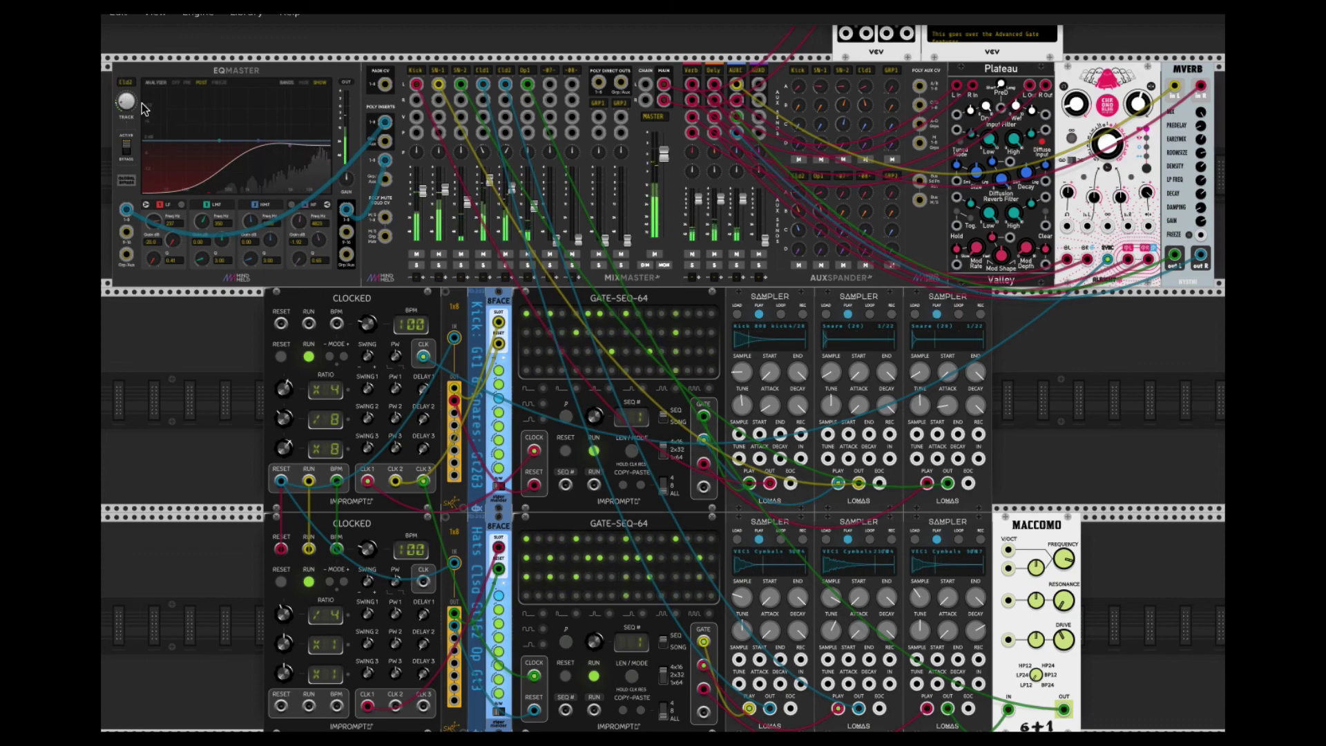
drag(126, 101, 115, 85)
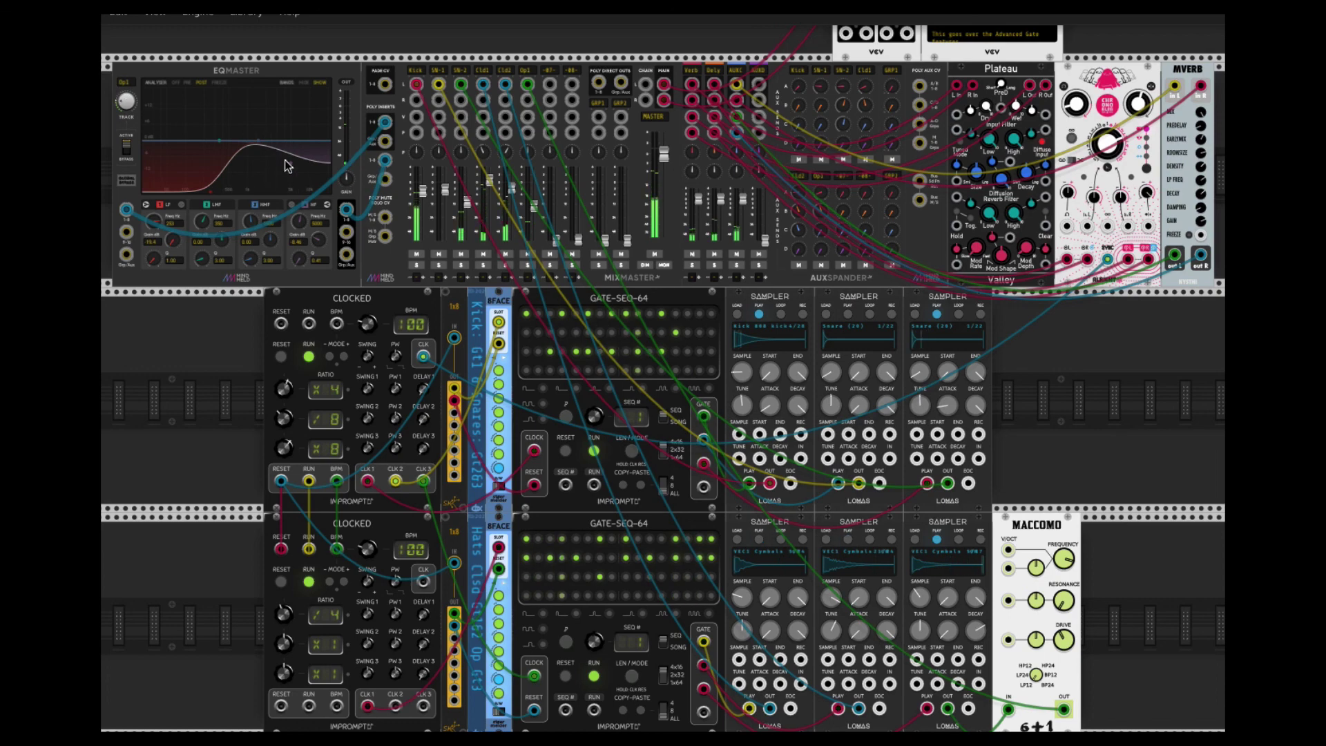